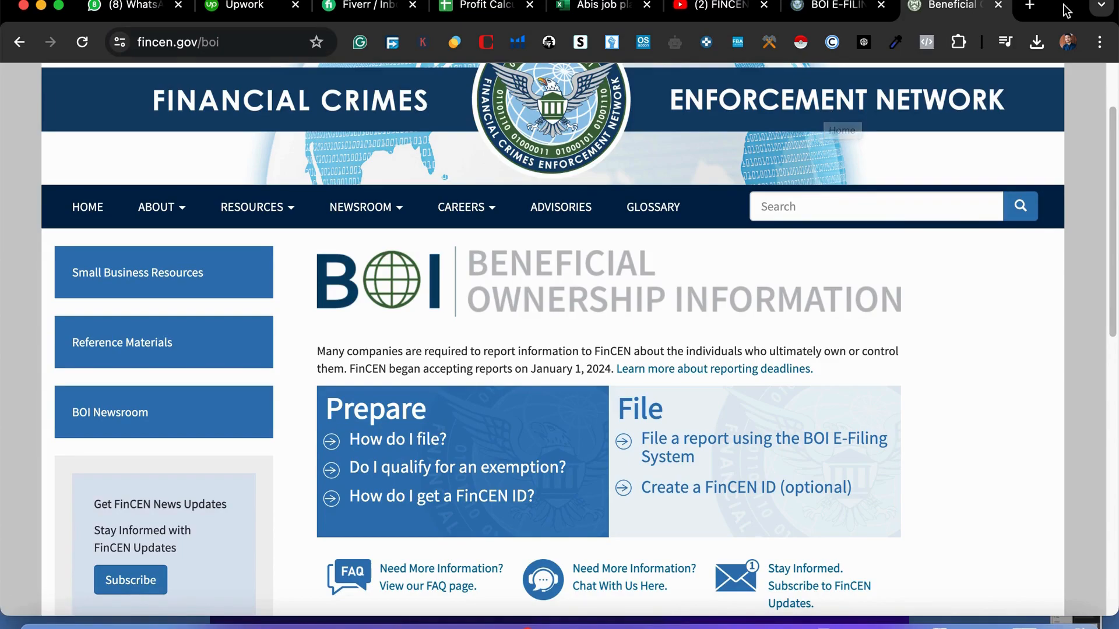
Step: Search Google for "boi report" in a new tab and open FinCEN's Beneficial Ownership Information Reporting page
{"action": "left_click", "coordinate": [1028, 8]}
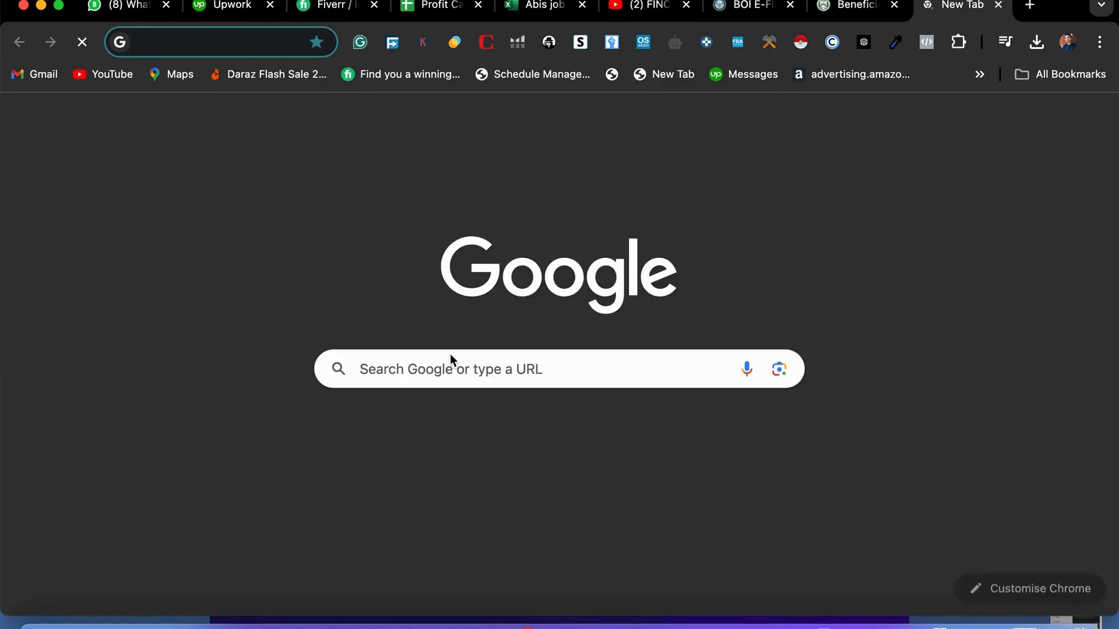
{"action": "left_click", "coordinate": [450, 356]}
{"action": "left_click", "coordinate": [373, 418]}
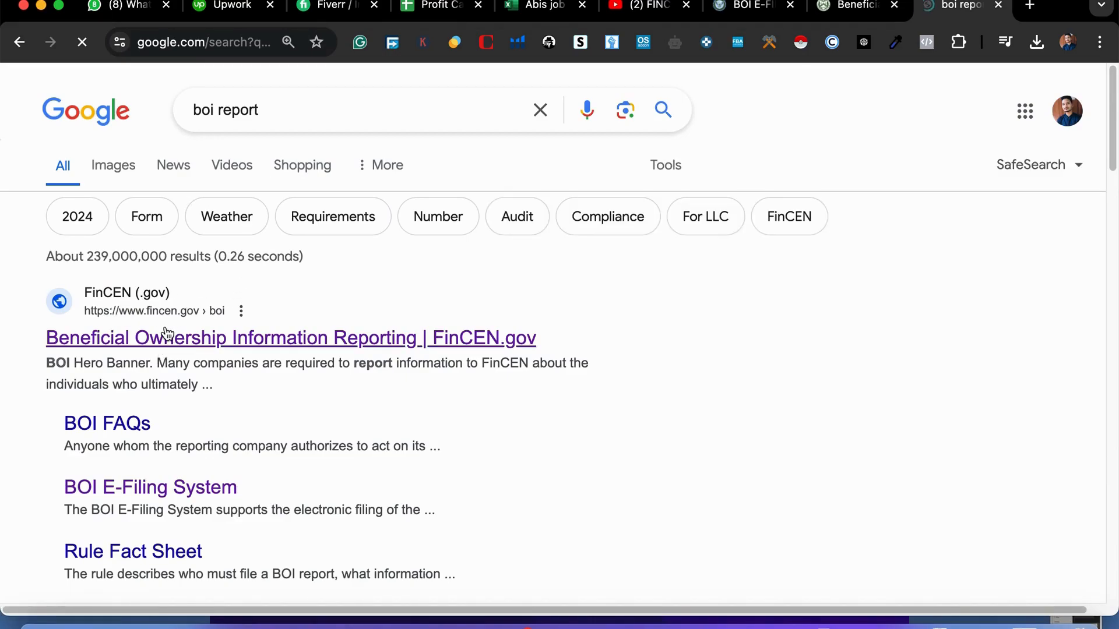
{"action": "left_click", "coordinate": [227, 341]}
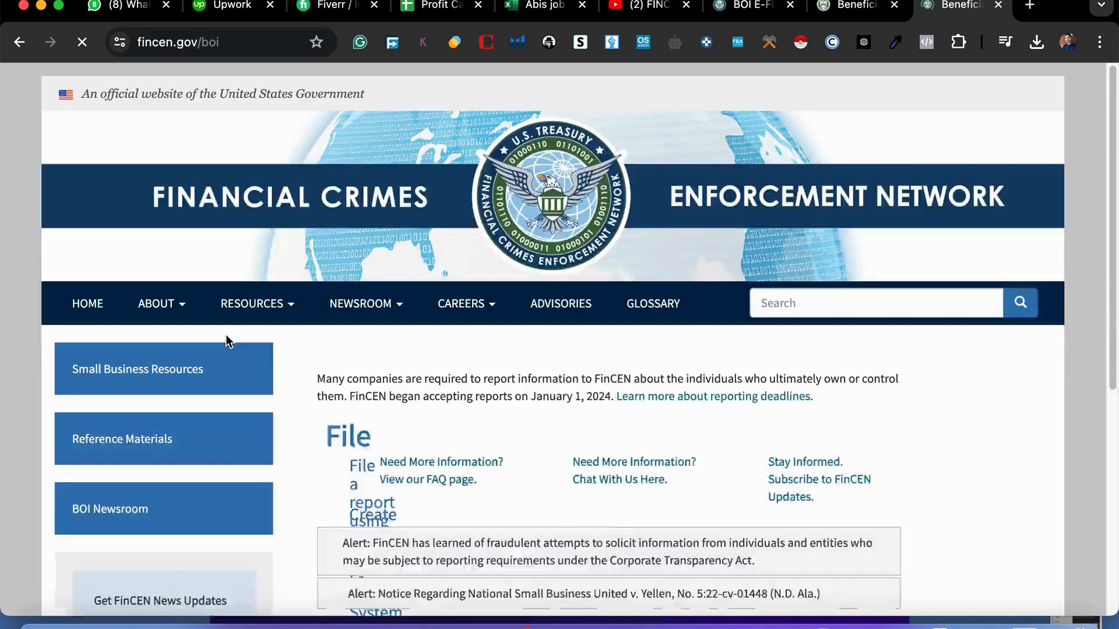
Step: Open the BOI E-Filing System from the File section and get started with Beneficial Ownership Information reporting
{"action": "scroll", "coordinate": [491, 513], "scroll_direction": "down", "scroll_amount": 2}
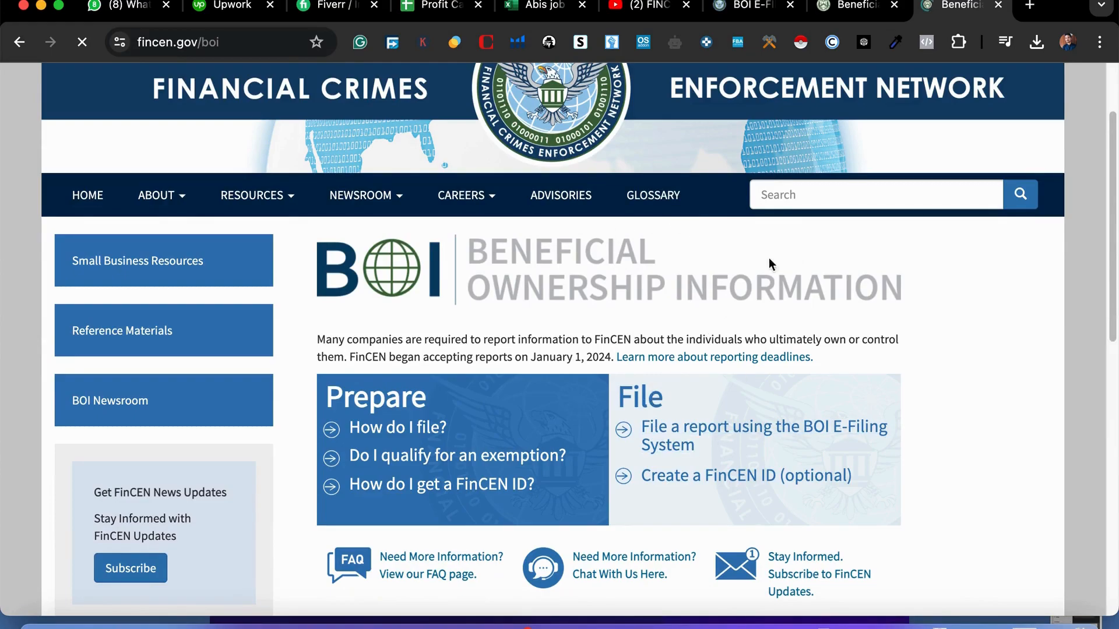
{"action": "scroll", "coordinate": [446, 285], "scroll_direction": "up", "scroll_amount": 2}
{"action": "scroll", "coordinate": [411, 329], "scroll_direction": "down", "scroll_amount": 3}
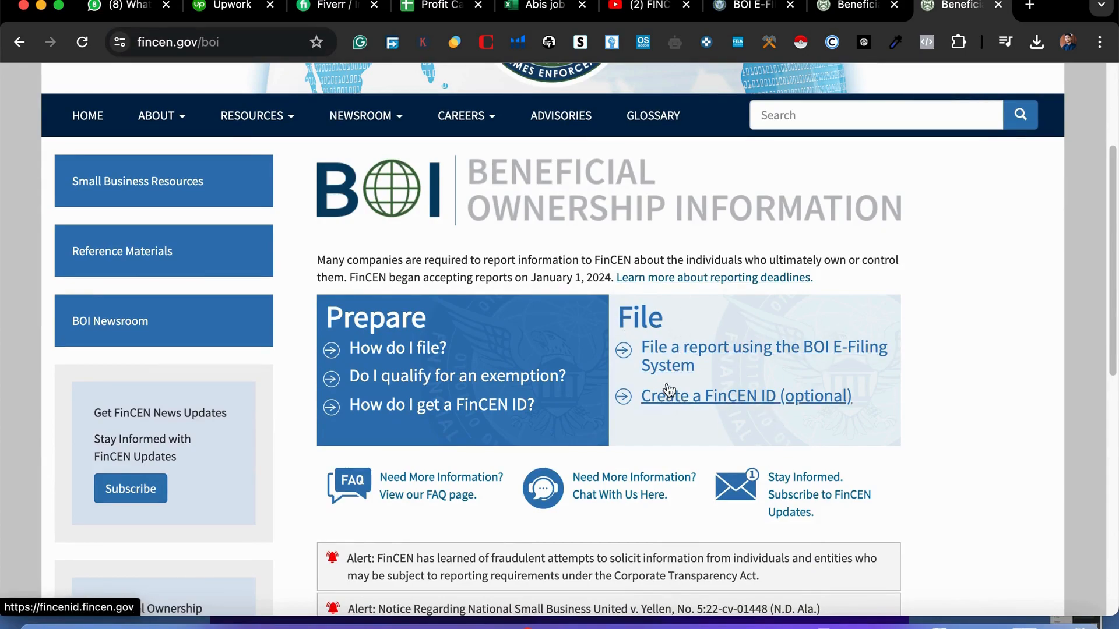
{"action": "left_click", "coordinate": [849, 354]}
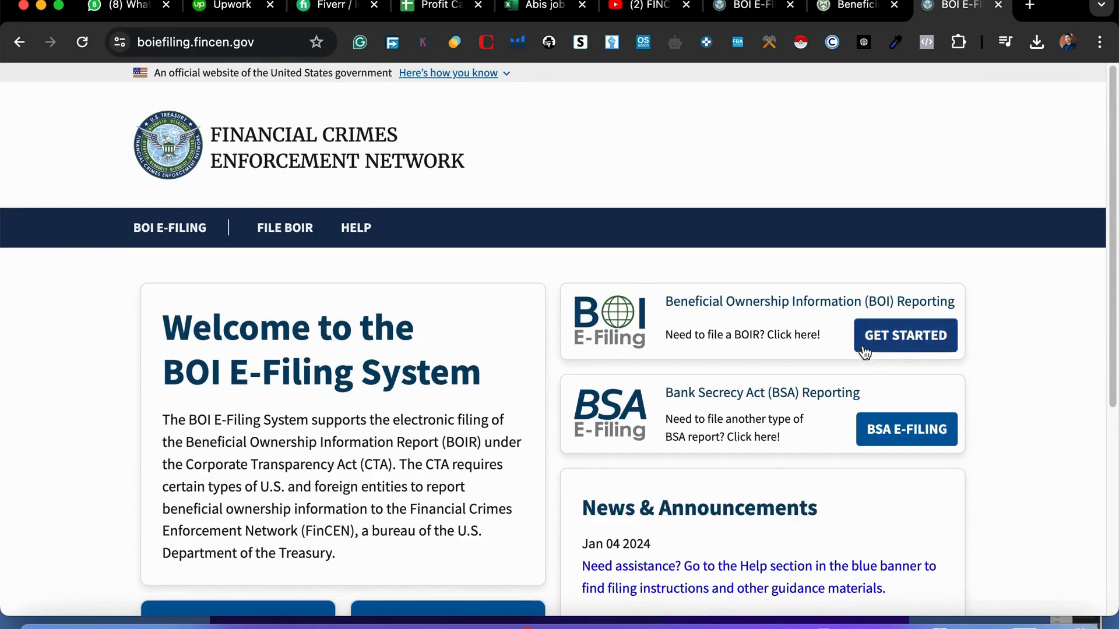
{"action": "left_click", "coordinate": [910, 347]}
Step: Choose to prepare and submit the BOIR online and agree to the government system warning
{"action": "scroll", "coordinate": [787, 417], "scroll_direction": "down", "scroll_amount": 3}
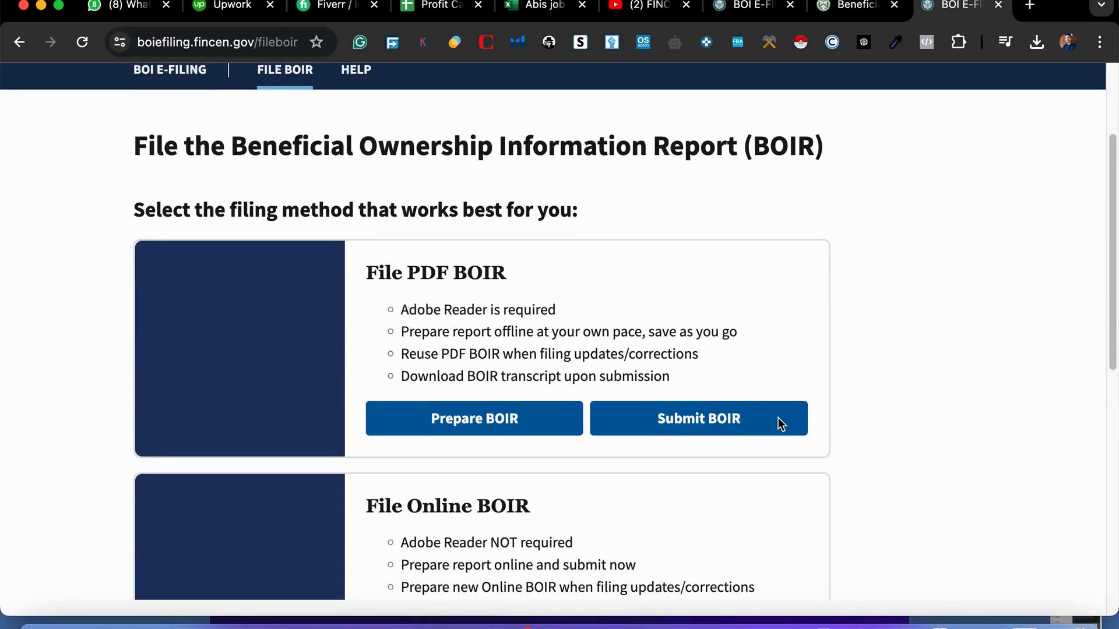
{"action": "scroll", "coordinate": [746, 467], "scroll_direction": "down", "scroll_amount": 1}
{"action": "scroll", "coordinate": [712, 523], "scroll_direction": "down", "scroll_amount": 1}
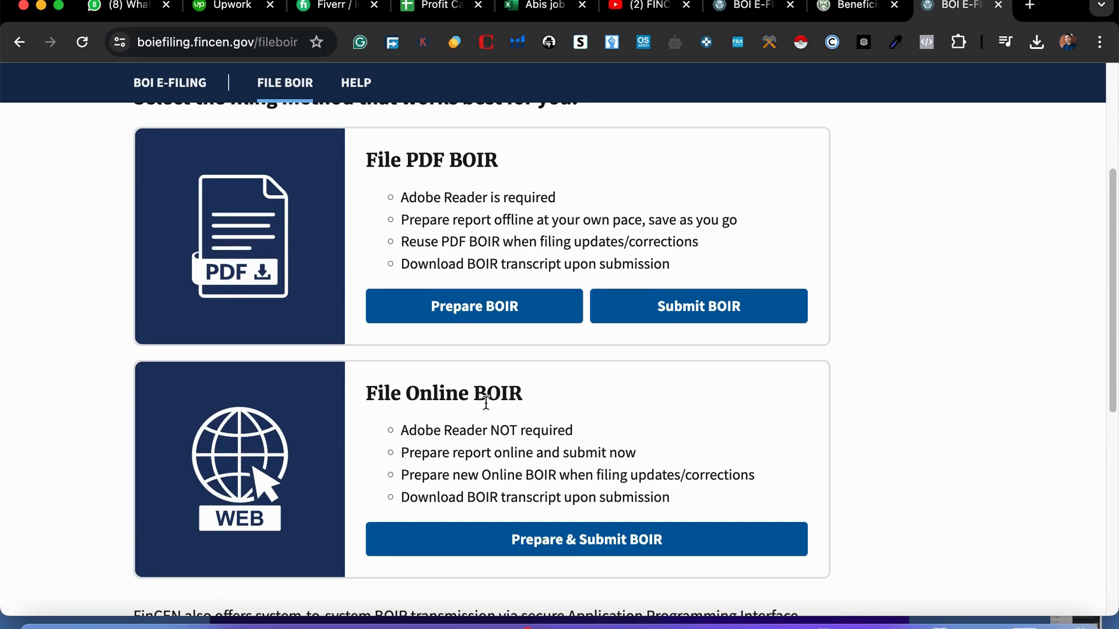
{"action": "scroll", "coordinate": [495, 479], "scroll_direction": "down", "scroll_amount": 1}
{"action": "scroll", "coordinate": [495, 479], "scroll_direction": "up", "scroll_amount": 2}
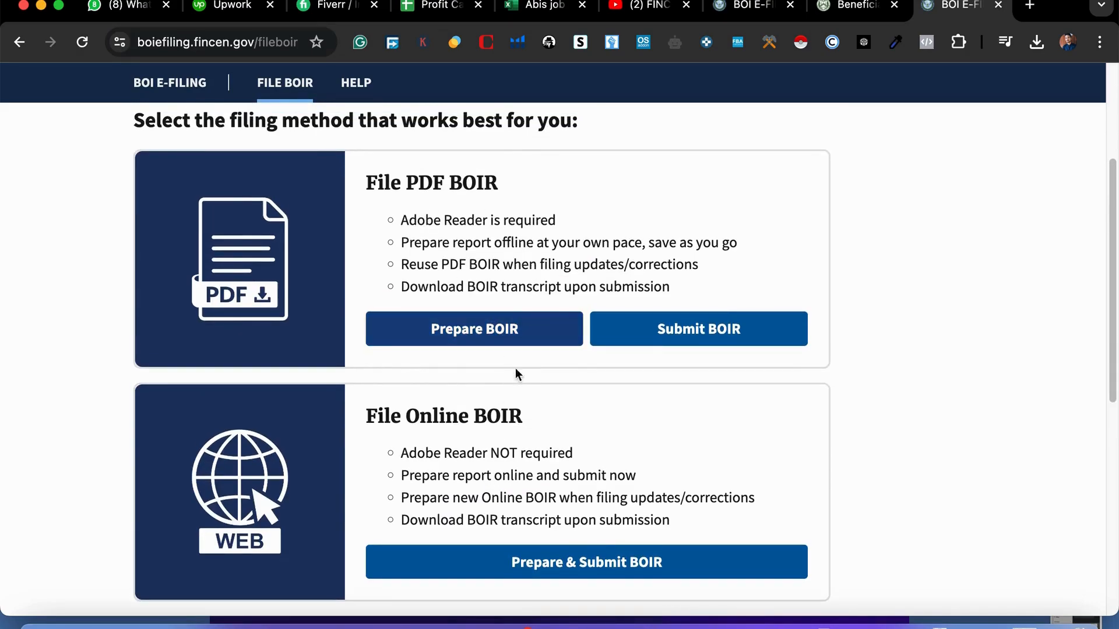
{"action": "scroll", "coordinate": [506, 524], "scroll_direction": "down", "scroll_amount": 3}
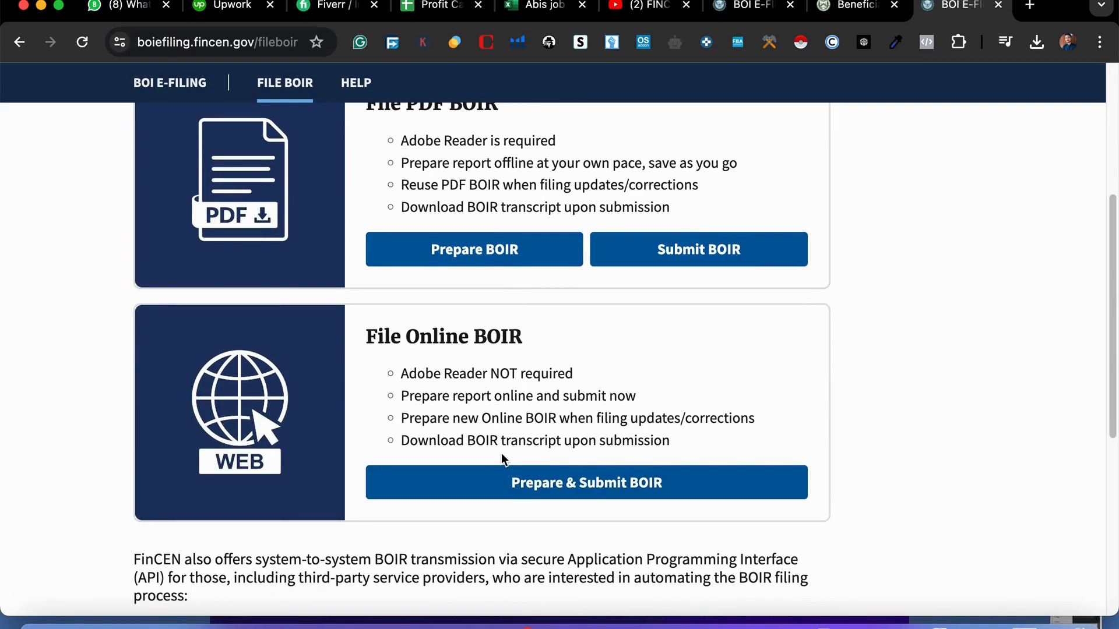
{"action": "left_click", "coordinate": [564, 490]}
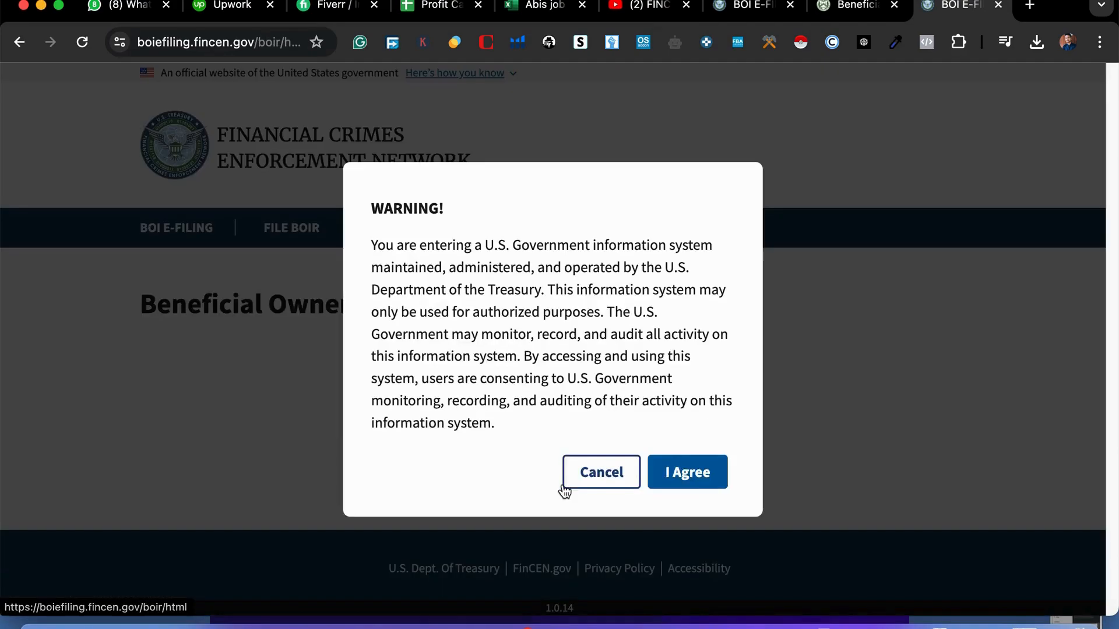
{"action": "left_click", "coordinate": [690, 473]}
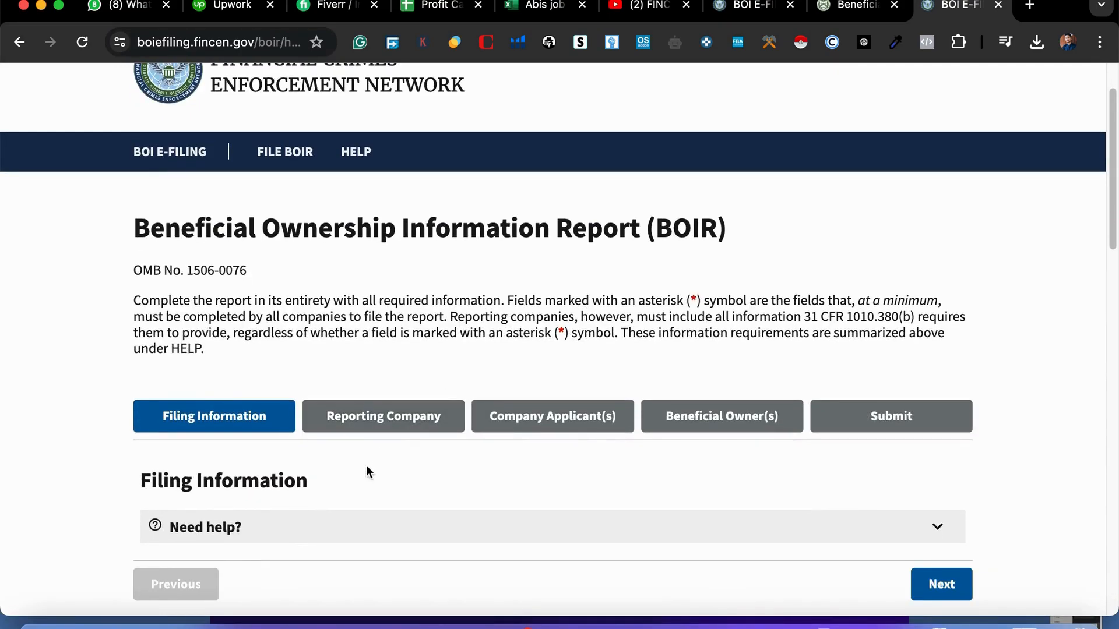
Step: Review the Filing Information section and set the type of filing to Initial report
{"action": "scroll", "coordinate": [373, 475], "scroll_direction": "down", "scroll_amount": 3}
{"action": "scroll", "coordinate": [323, 496], "scroll_direction": "up", "scroll_amount": 2}
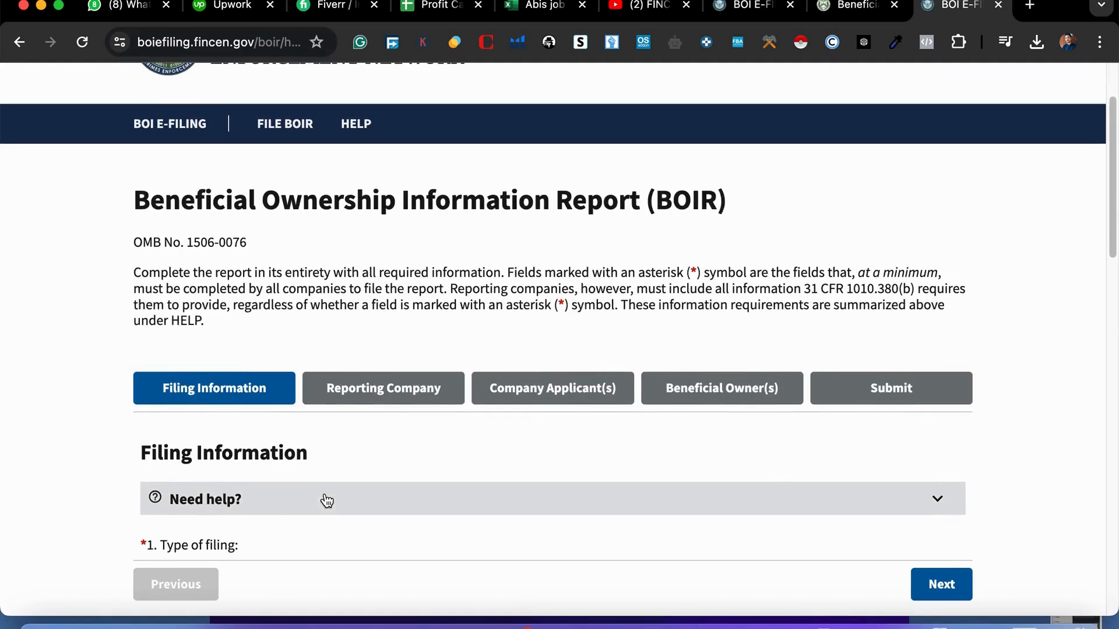
{"action": "scroll", "coordinate": [327, 501], "scroll_direction": "down", "scroll_amount": 1}
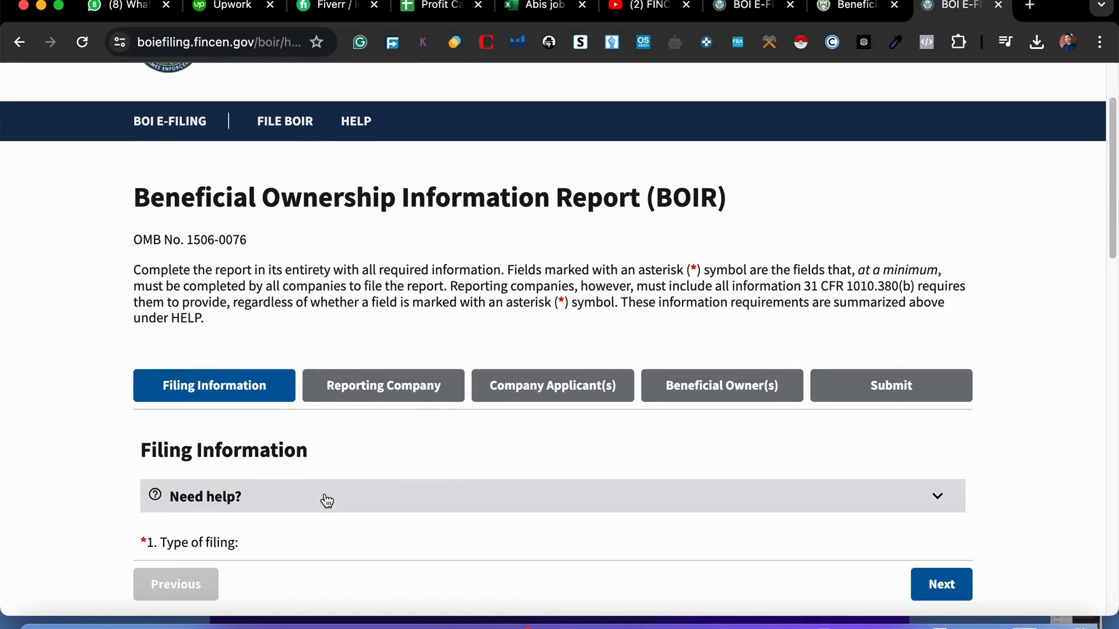
{"action": "scroll", "coordinate": [327, 500], "scroll_direction": "down", "scroll_amount": 2}
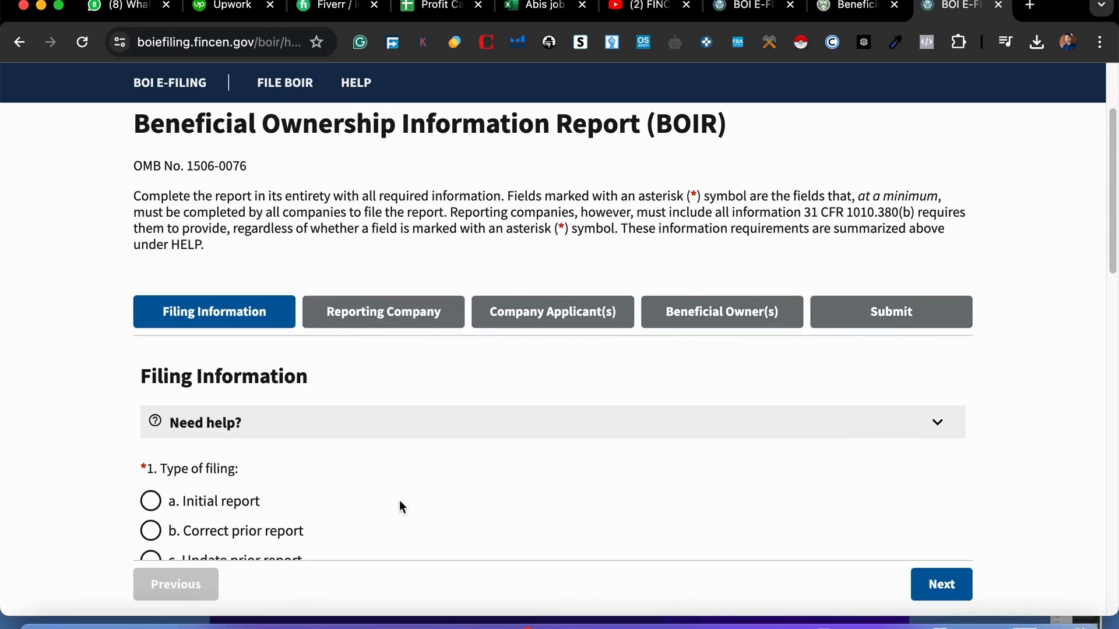
{"action": "scroll", "coordinate": [399, 506], "scroll_direction": "down", "scroll_amount": 2}
{"action": "scroll", "coordinate": [347, 552], "scroll_direction": "down", "scroll_amount": 2}
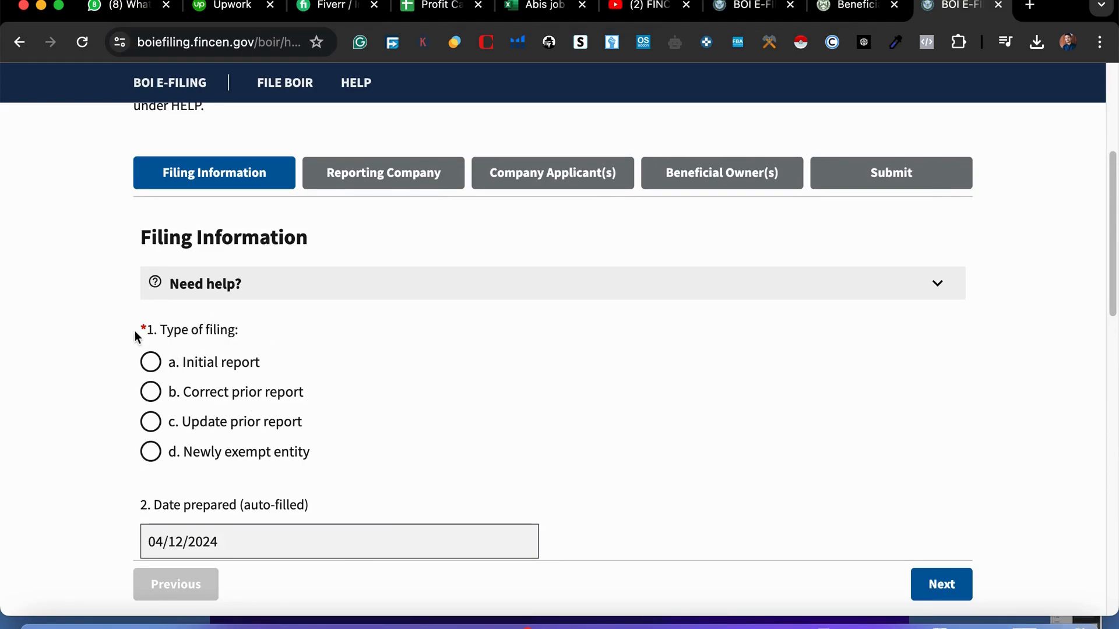
{"action": "left_click_drag", "start_coordinate": [148, 328], "coordinate": [126, 326]}
{"action": "left_click", "coordinate": [530, 365]}
{"action": "scroll", "coordinate": [433, 411], "scroll_direction": "down", "scroll_amount": 2}
{"action": "scroll", "coordinate": [433, 411], "scroll_direction": "up", "scroll_amount": 3}
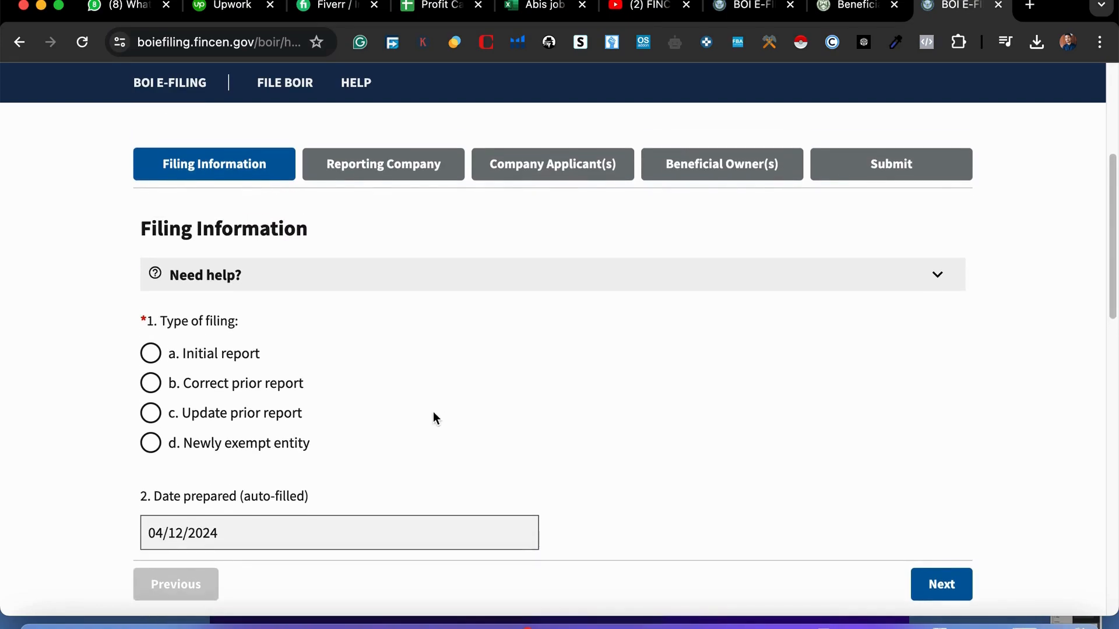
{"action": "scroll", "coordinate": [432, 412], "scroll_direction": "down", "scroll_amount": 2}
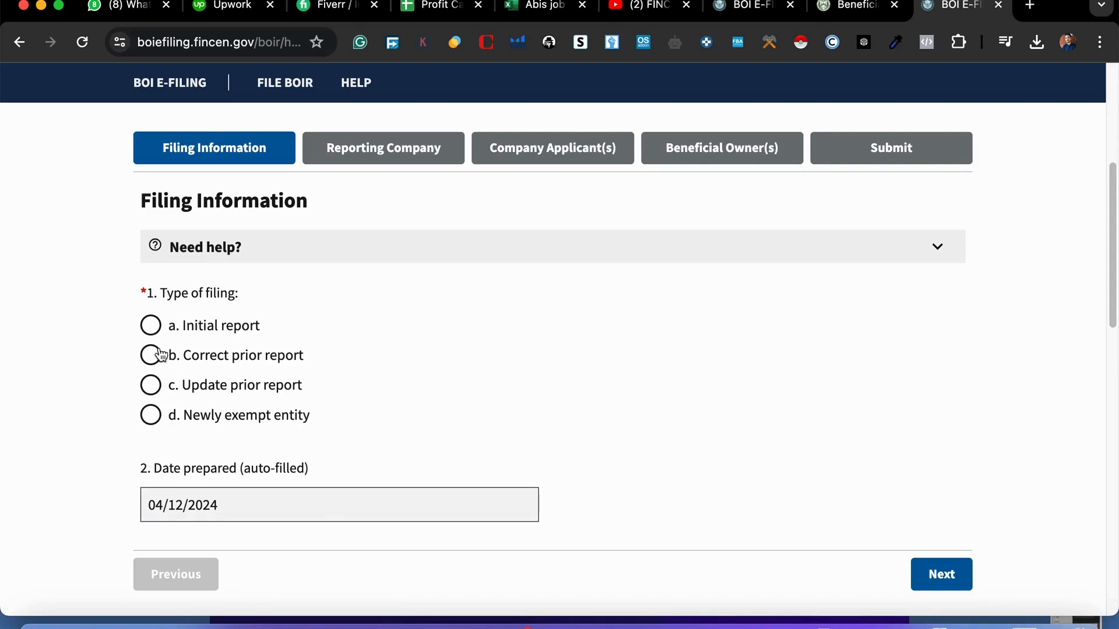
{"action": "left_click", "coordinate": [153, 325]}
Step: Look over the preparation date and the Privacy Act notice, and advance to the Reporting Company section
{"action": "scroll", "coordinate": [361, 342], "scroll_direction": "down", "scroll_amount": 5}
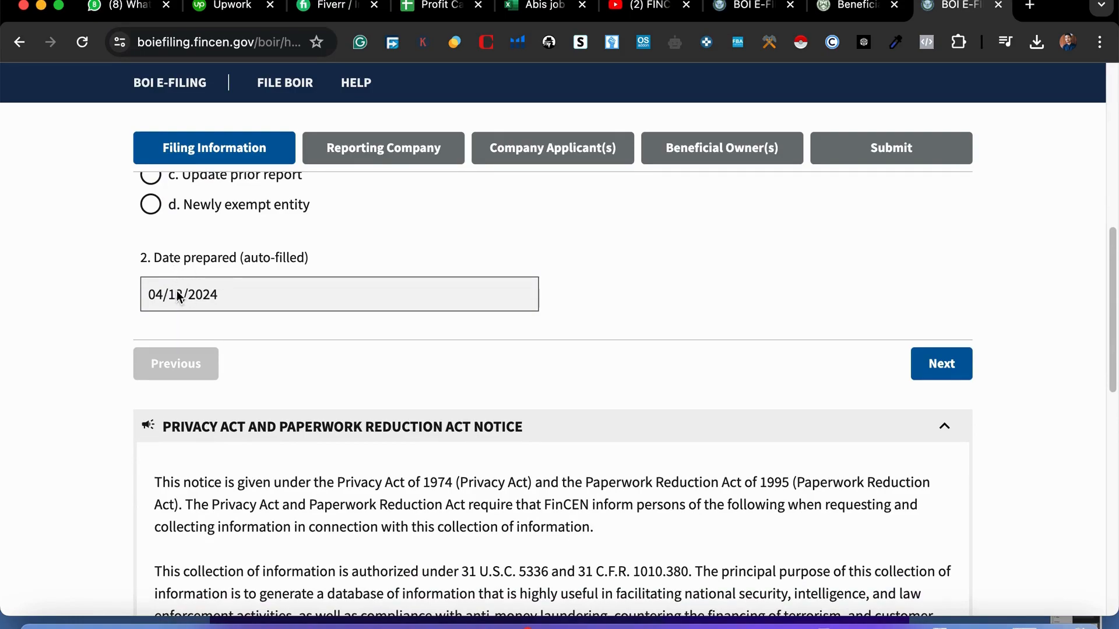
{"action": "scroll", "coordinate": [389, 434], "scroll_direction": "down", "scroll_amount": 5}
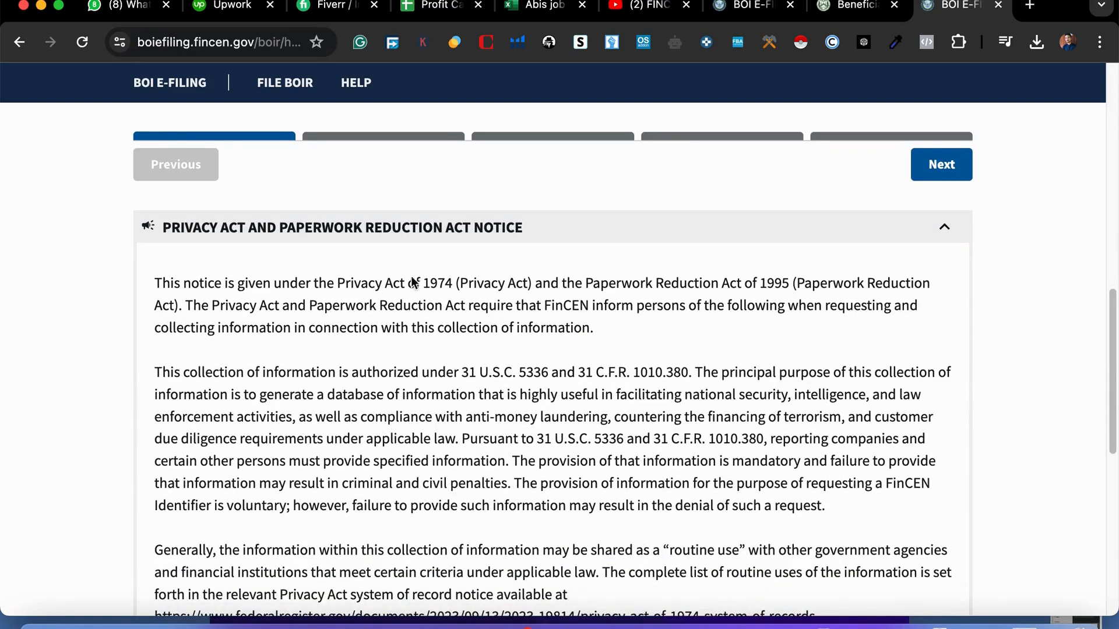
{"action": "left_click", "coordinate": [941, 164]}
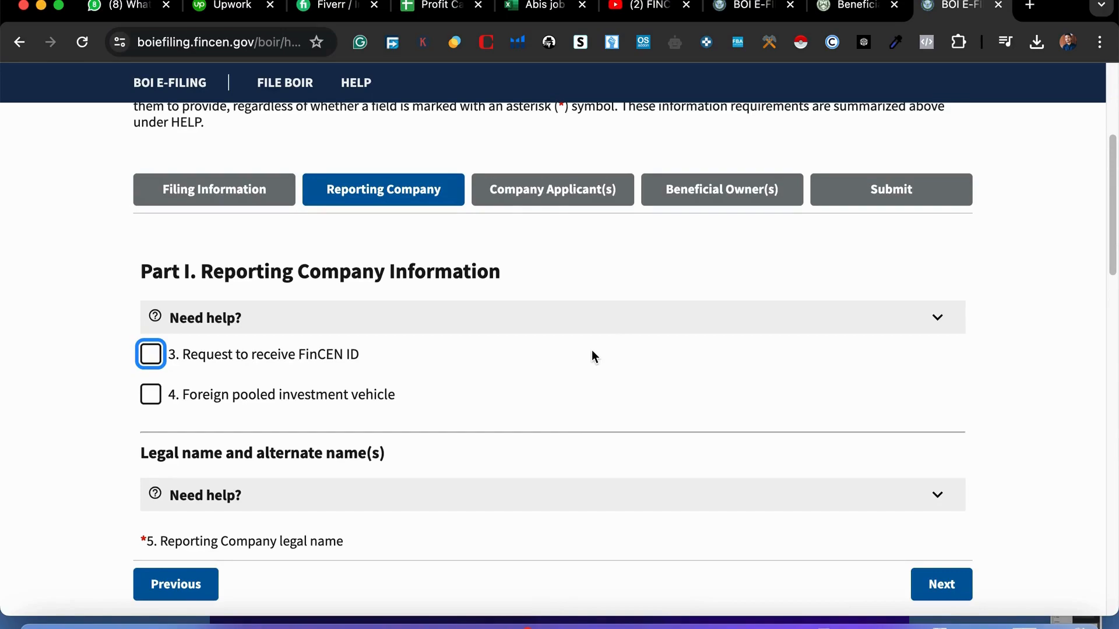
Step: Enter "cxyz llc" as the reporting company's legal name, leaving the FinCEN ID request and foreign pooled investment vehicle options unticked
{"action": "scroll", "coordinate": [496, 466], "scroll_direction": "down", "scroll_amount": 3}
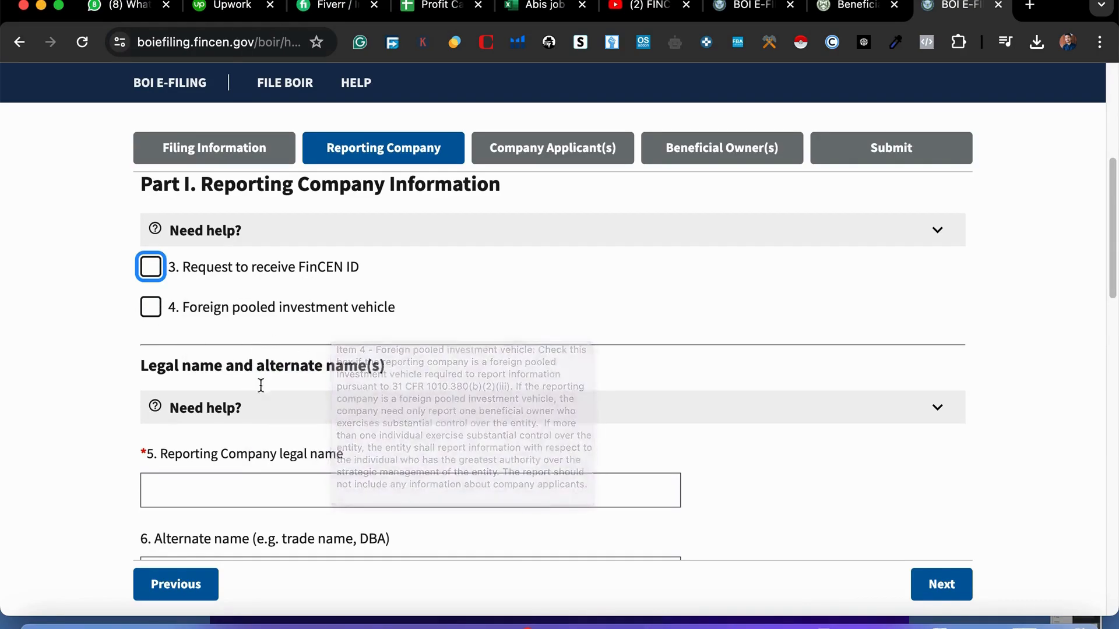
{"action": "scroll", "coordinate": [253, 434], "scroll_direction": "down", "scroll_amount": 3}
{"action": "scroll", "coordinate": [244, 473], "scroll_direction": "down", "scroll_amount": 1}
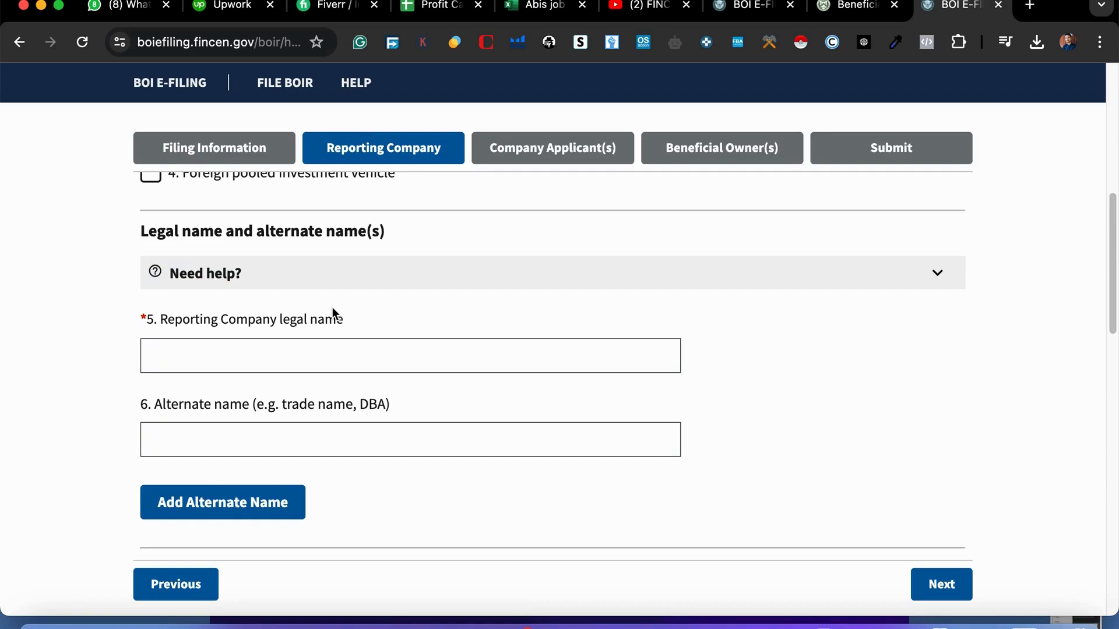
{"action": "left_click", "coordinate": [238, 362]}
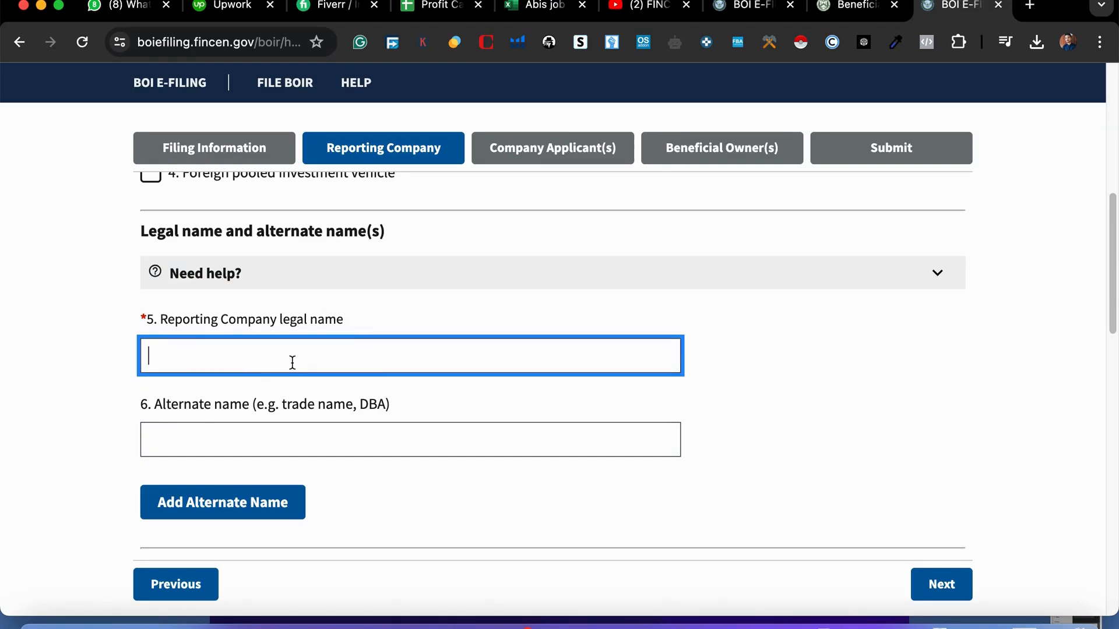
{"action": "type", "text": "cxyz llc"}
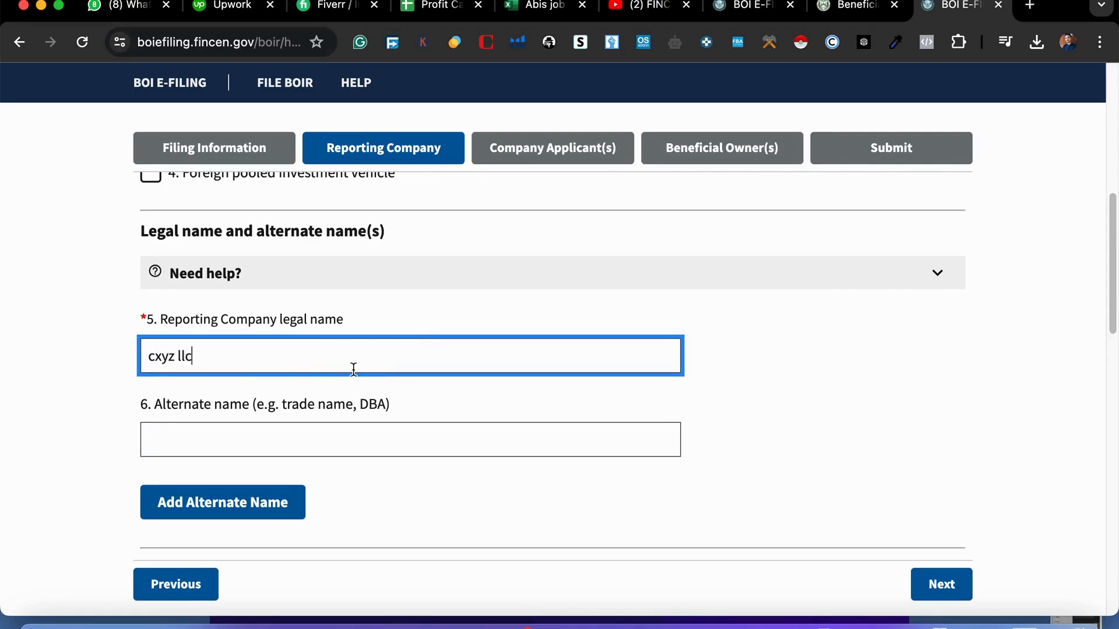
Step: Set the company's tax identification type to EIN, leaving the alternate name and the tax identification number blank
{"action": "scroll", "coordinate": [377, 435], "scroll_direction": "down", "scroll_amount": 3}
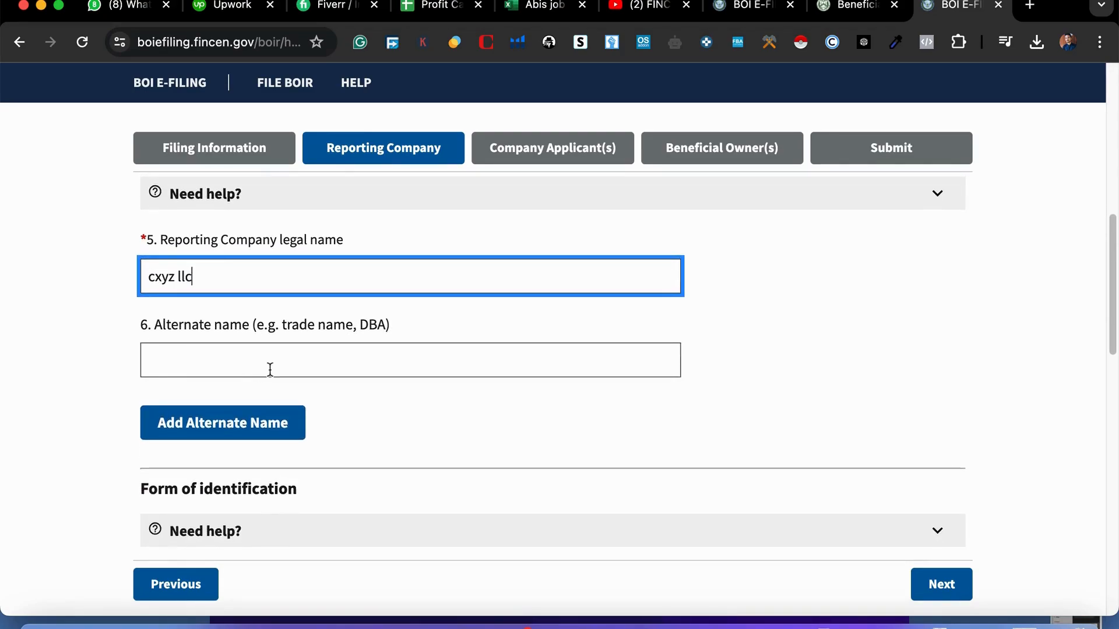
{"action": "scroll", "coordinate": [345, 422], "scroll_direction": "down", "scroll_amount": 4}
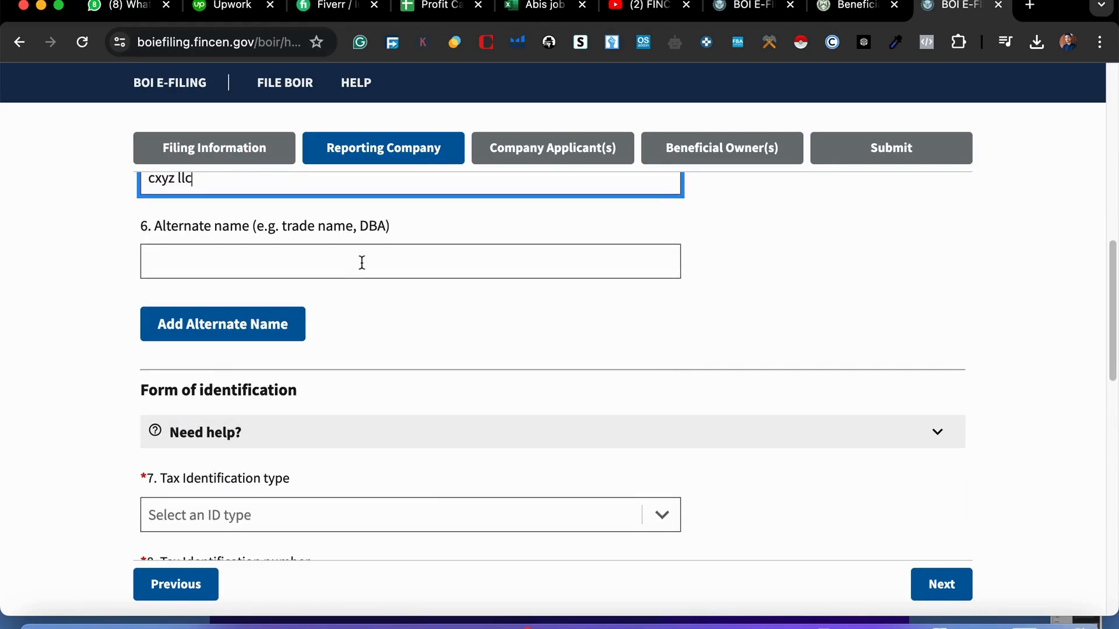
{"action": "scroll", "coordinate": [405, 355], "scroll_direction": "down", "scroll_amount": 3}
{"action": "scroll", "coordinate": [392, 423], "scroll_direction": "down", "scroll_amount": 2}
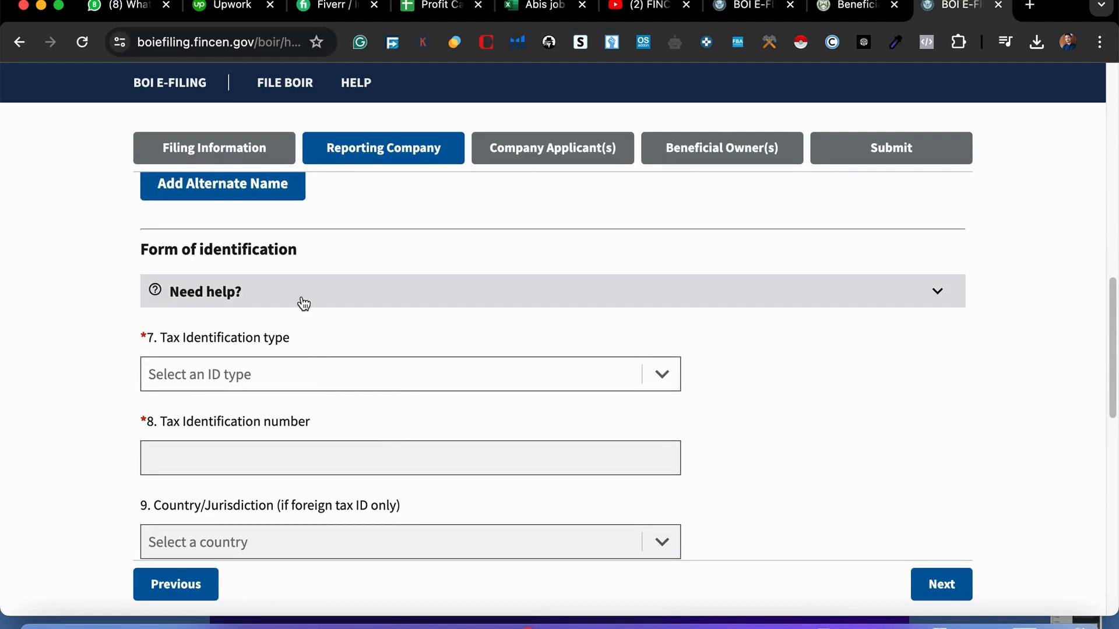
{"action": "left_click", "coordinate": [353, 373]}
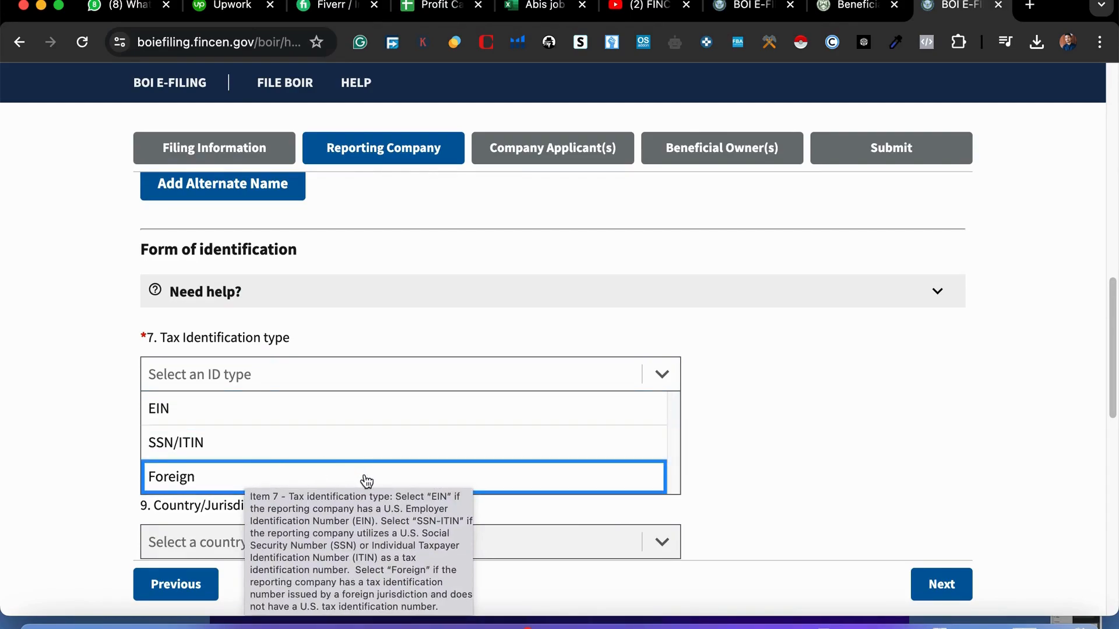
{"action": "left_click", "coordinate": [357, 407]}
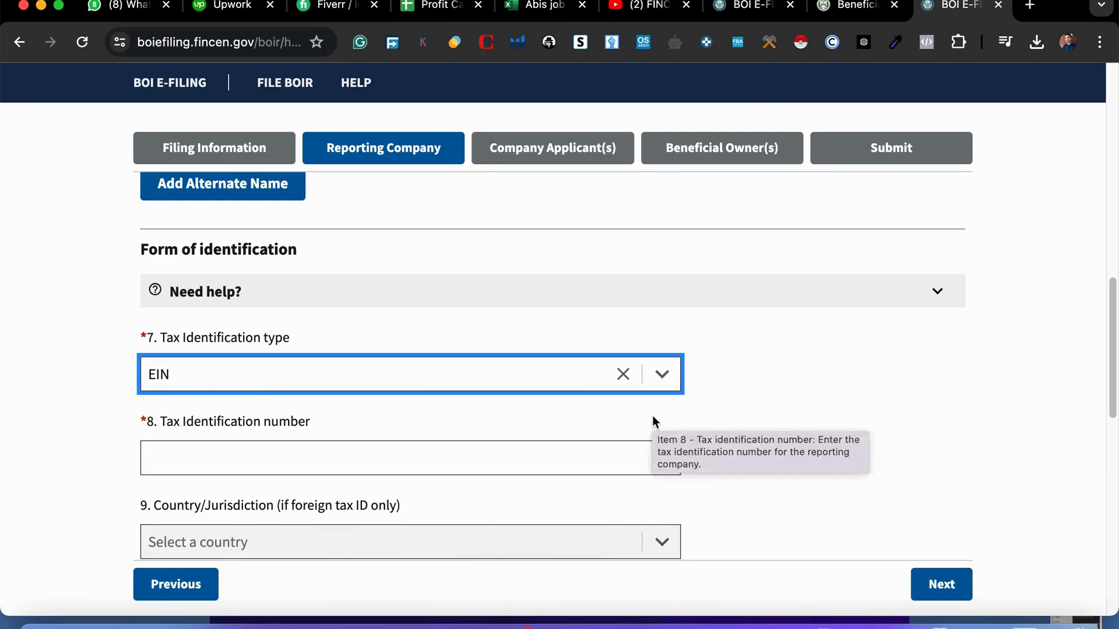
{"action": "left_click", "coordinate": [406, 461]}
{"action": "scroll", "coordinate": [430, 514], "scroll_direction": "down", "scroll_amount": 2}
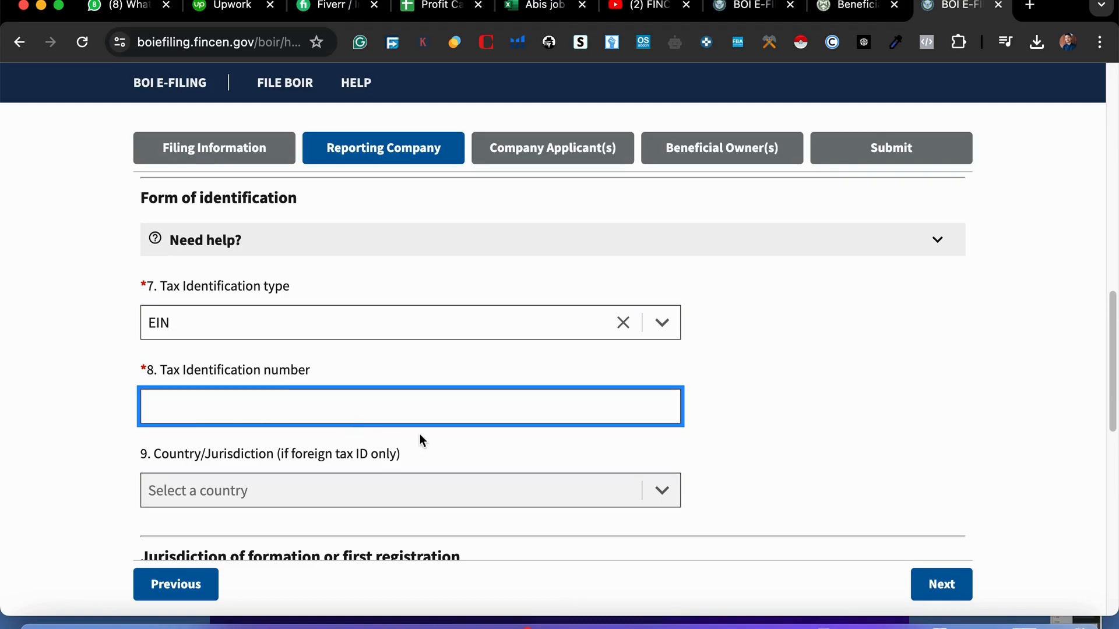
{"action": "scroll", "coordinate": [331, 496], "scroll_direction": "down", "scroll_amount": 1}
{"action": "left_click", "coordinate": [330, 496]}
Step: Set the company's country/jurisdiction of formation to United States of America
{"action": "scroll", "coordinate": [355, 449], "scroll_direction": "down", "scroll_amount": 5}
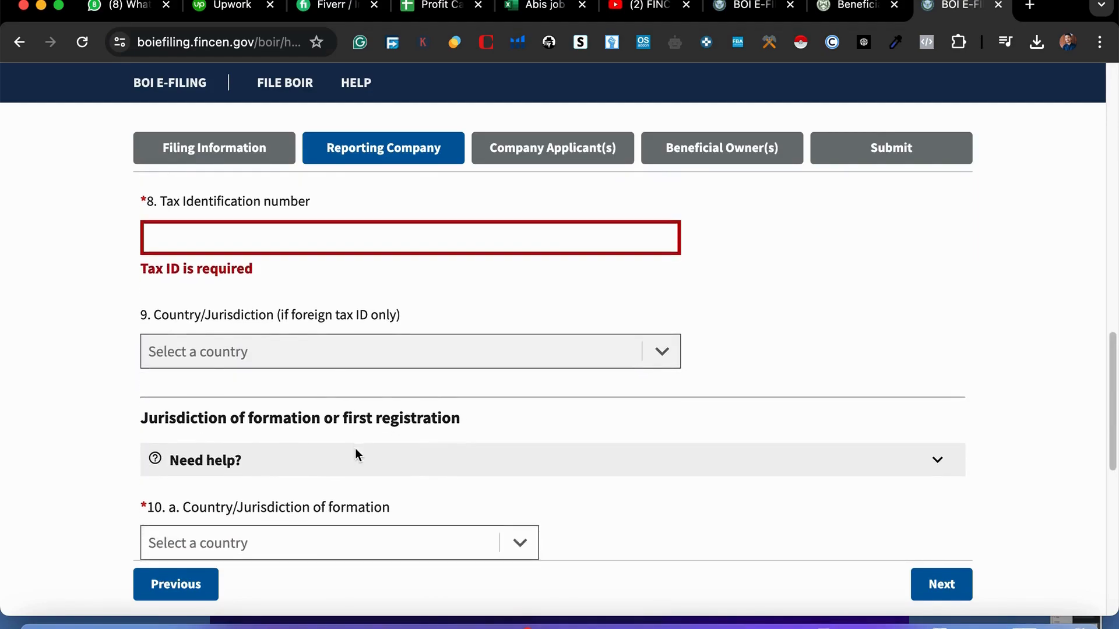
{"action": "scroll", "coordinate": [385, 417], "scroll_direction": "down", "scroll_amount": 3}
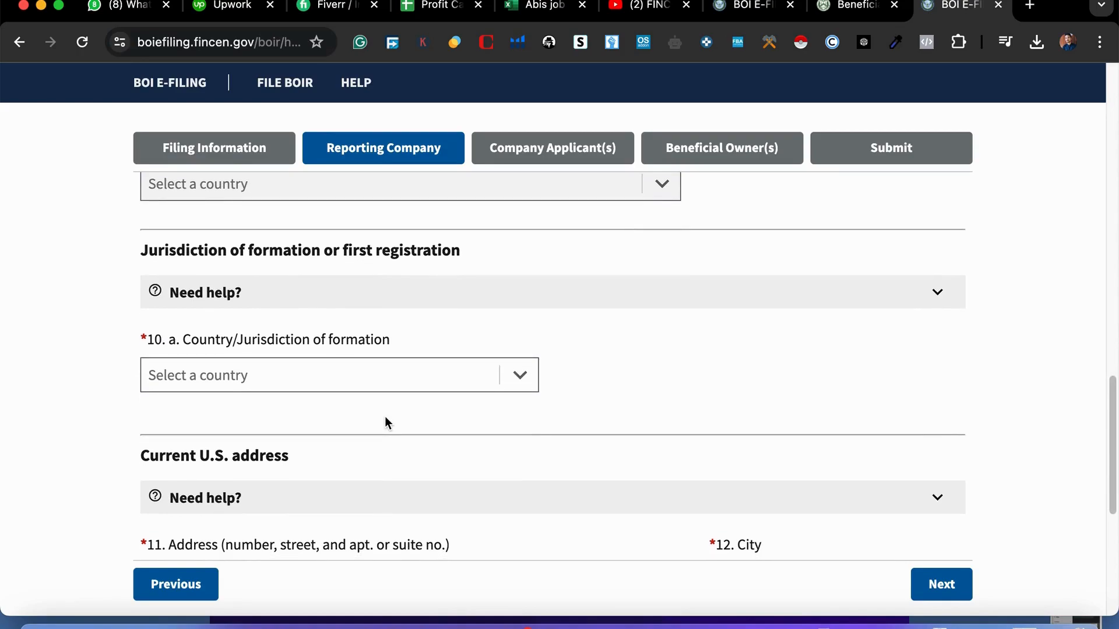
{"action": "left_click", "coordinate": [357, 369]}
{"action": "left_click", "coordinate": [457, 319]}
{"action": "left_click", "coordinate": [519, 384]}
{"action": "scroll", "coordinate": [446, 487], "scroll_direction": "down", "scroll_amount": 1}
{"action": "scroll", "coordinate": [446, 487], "scroll_direction": "up", "scroll_amount": 1}
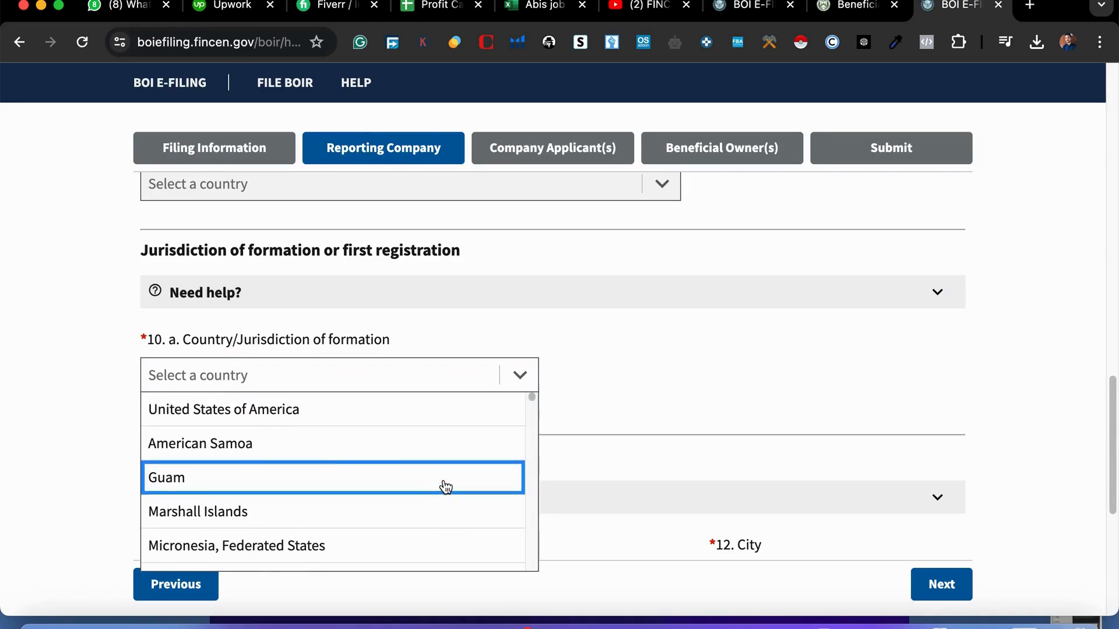
{"action": "left_click", "coordinate": [376, 420]}
{"action": "scroll", "coordinate": [428, 445], "scroll_direction": "down", "scroll_amount": 1}
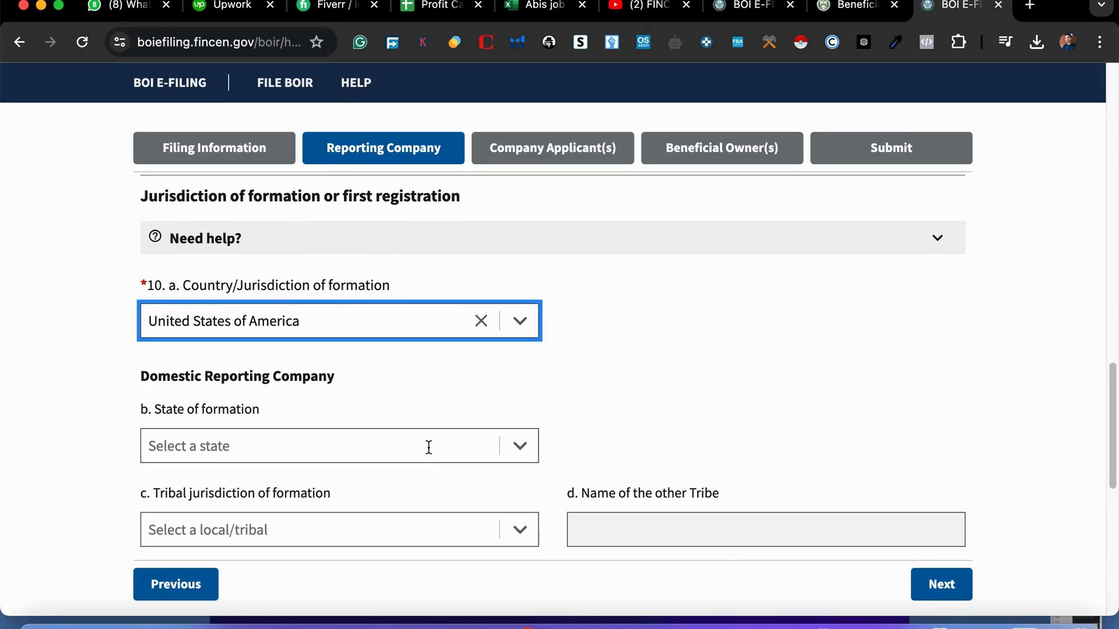
Step: Set the domestic reporting company's state of formation to Florida
{"action": "scroll", "coordinate": [434, 478], "scroll_direction": "down", "scroll_amount": 1}
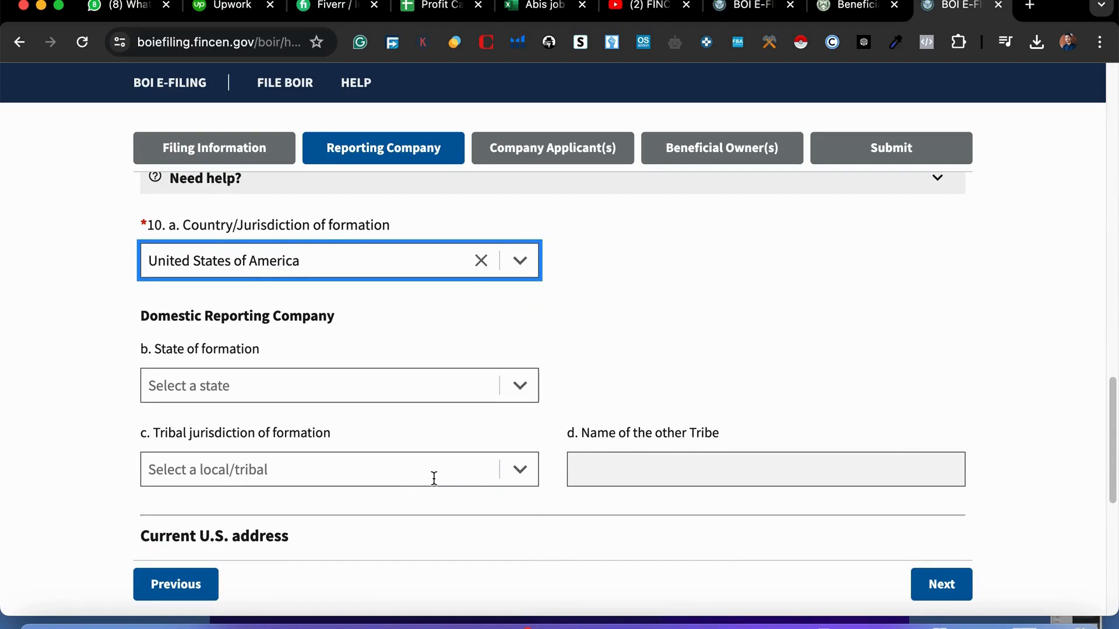
{"action": "left_click", "coordinate": [436, 386]}
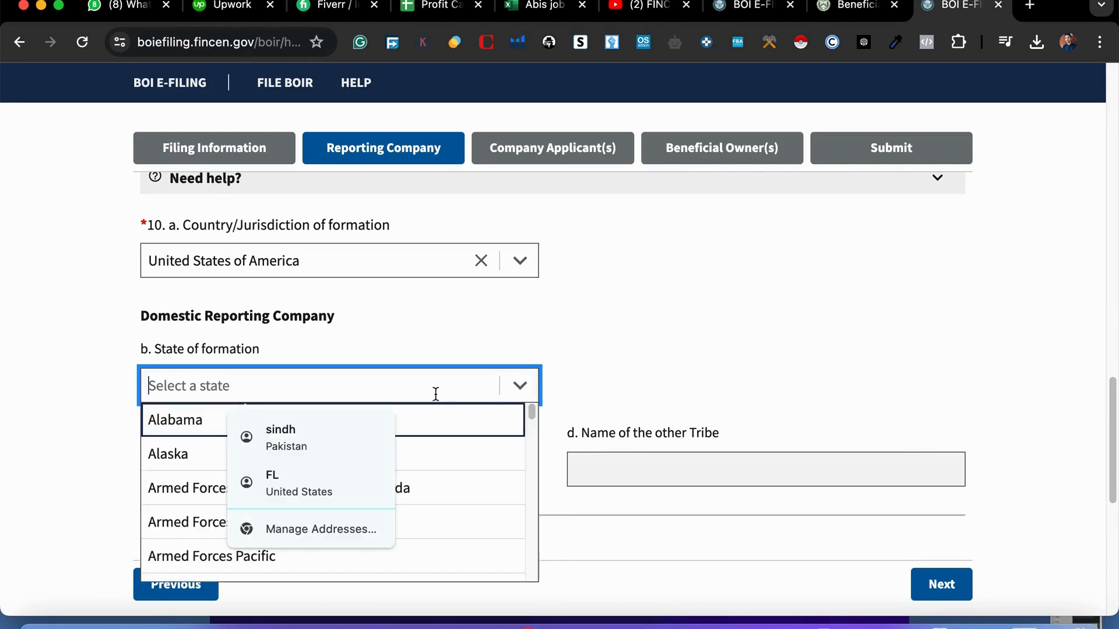
{"action": "type", "text": "fk"}
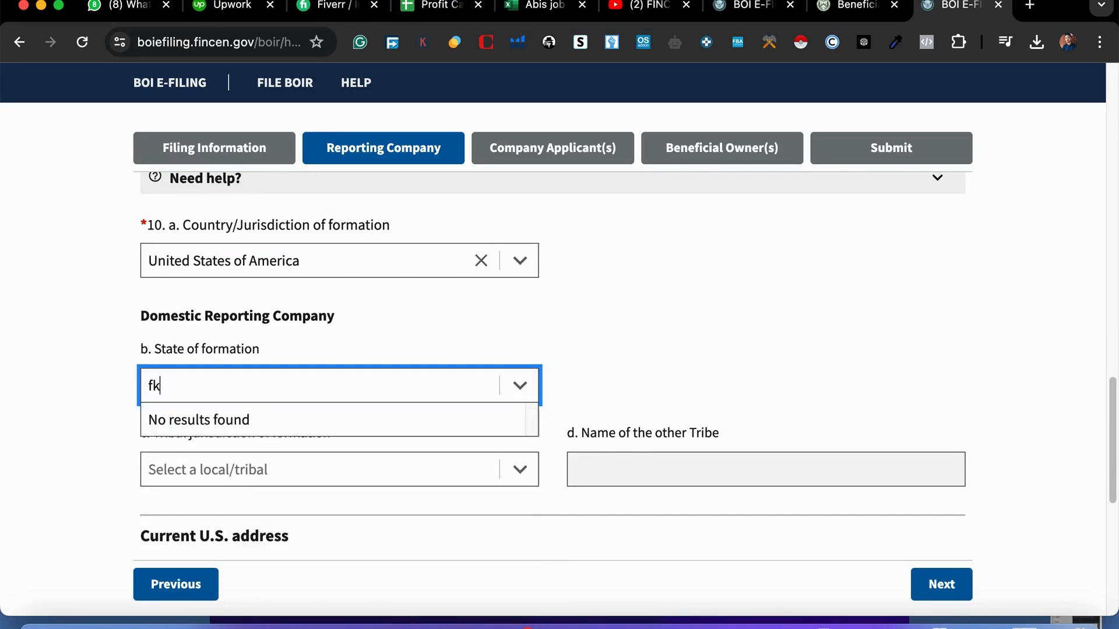
{"action": "key", "text": "BackSpace"}
{"action": "type", "text": "lor"}
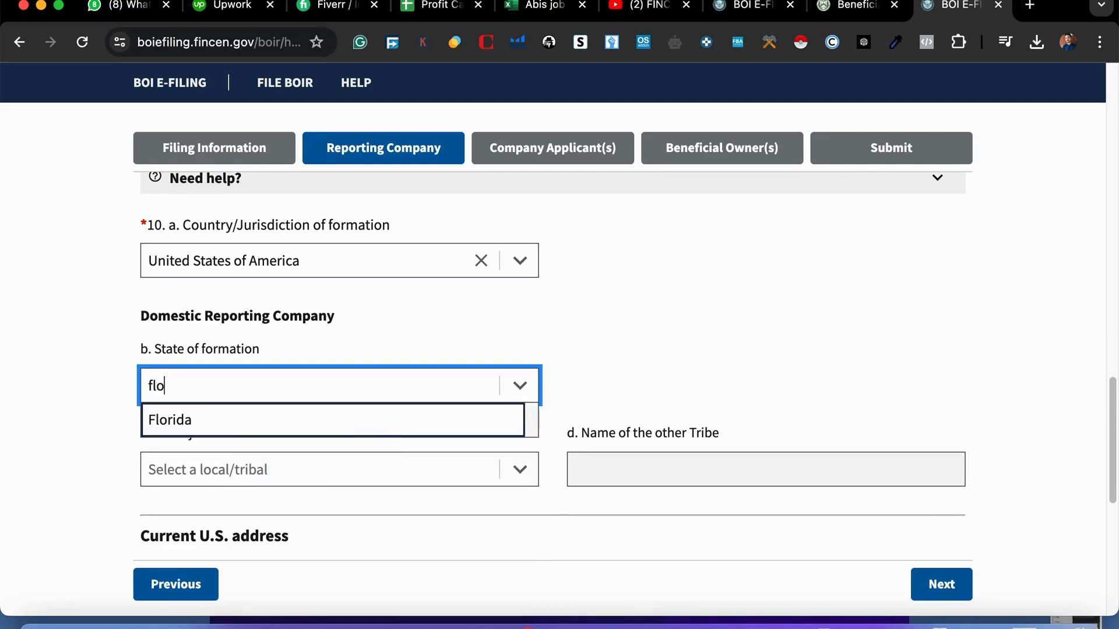
{"action": "left_click", "coordinate": [451, 419]}
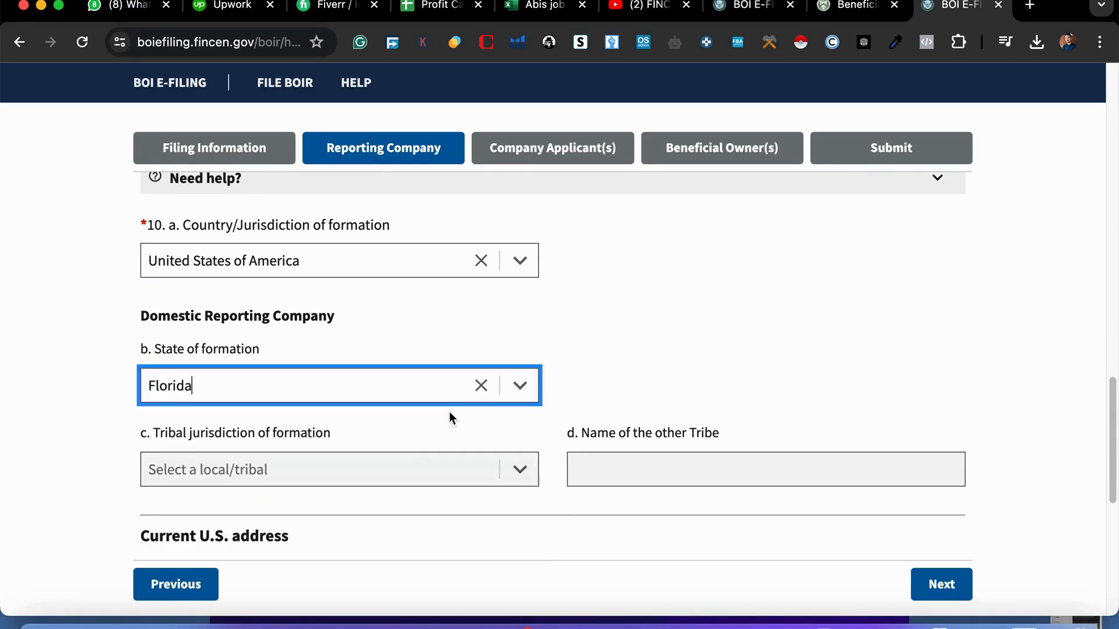
Step: Set the current U.S. address's U.S. or U.S. Territory field to United States of America, leaving the street address and city blank
{"action": "scroll", "coordinate": [395, 480], "scroll_direction": "down", "scroll_amount": 3}
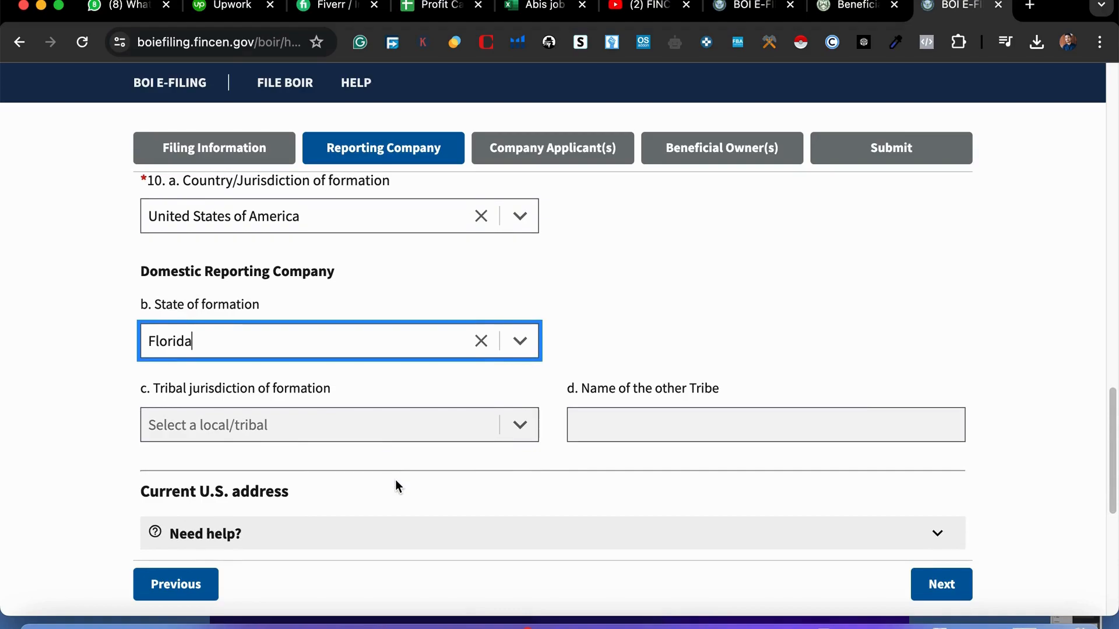
{"action": "scroll", "coordinate": [395, 480], "scroll_direction": "down", "scroll_amount": 3}
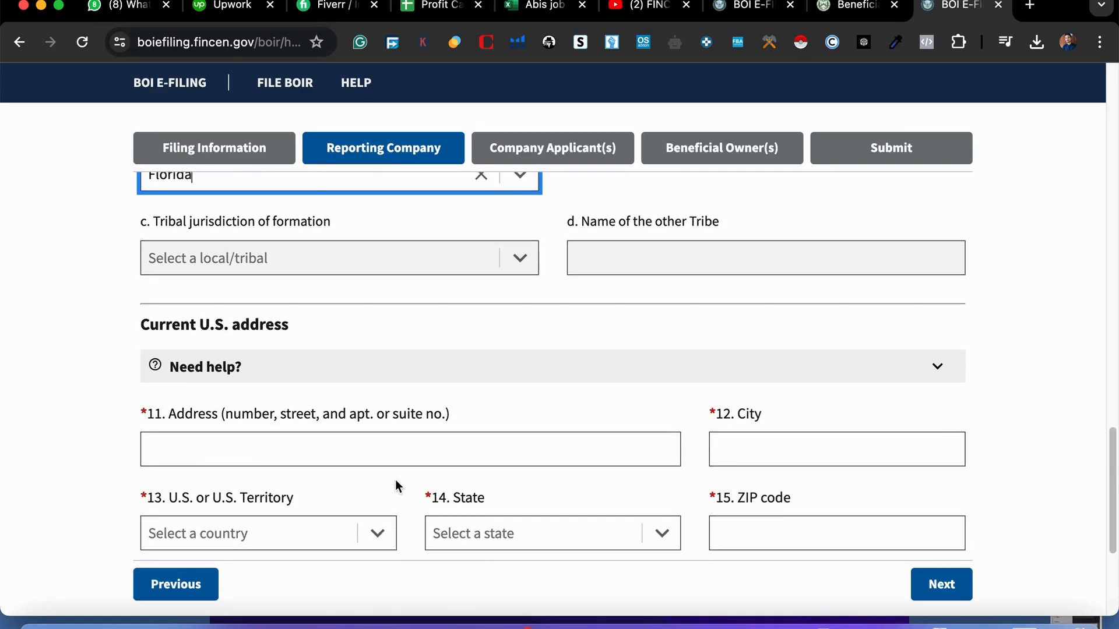
{"action": "left_click_drag", "start_coordinate": [127, 275], "coordinate": [338, 275]}
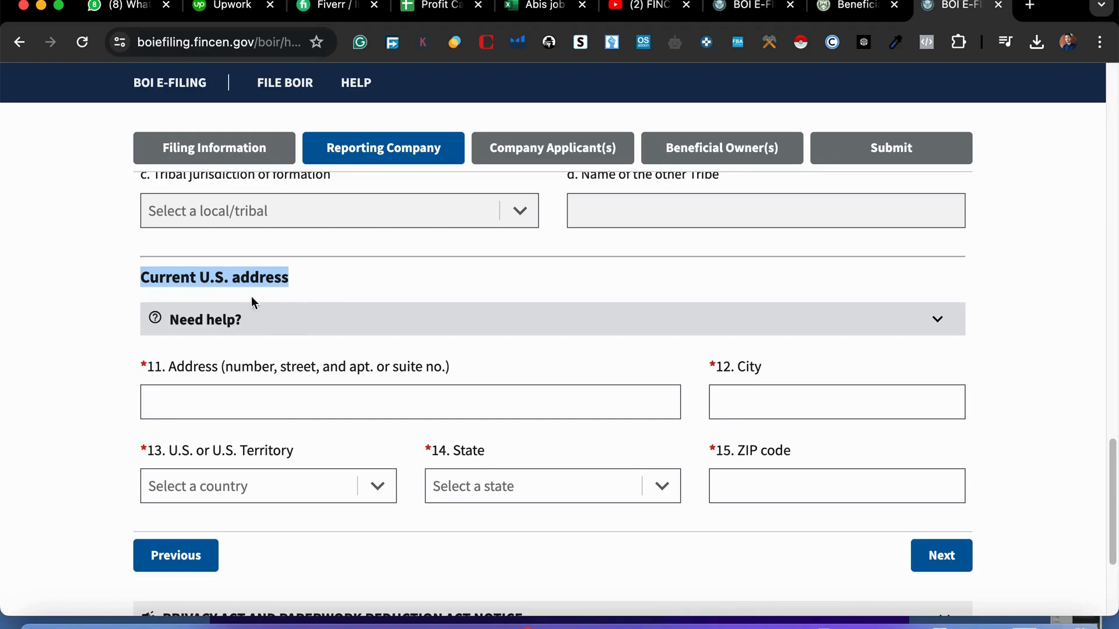
{"action": "triple_click", "coordinate": [219, 275]}
{"action": "left_click", "coordinate": [265, 395]}
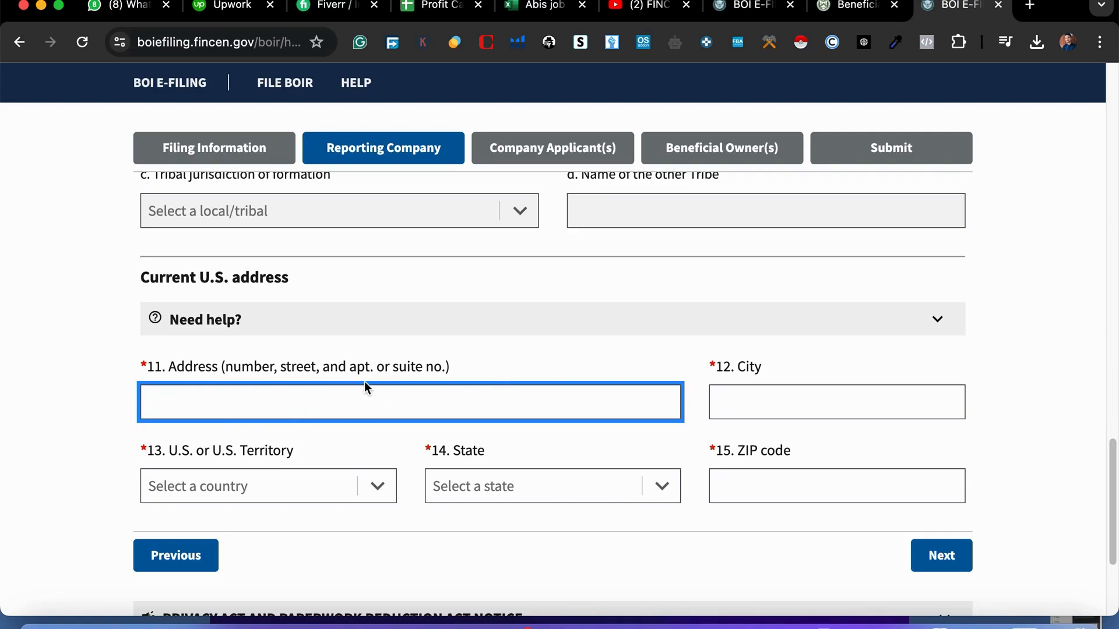
{"action": "scroll", "coordinate": [329, 445], "scroll_direction": "down", "scroll_amount": 1}
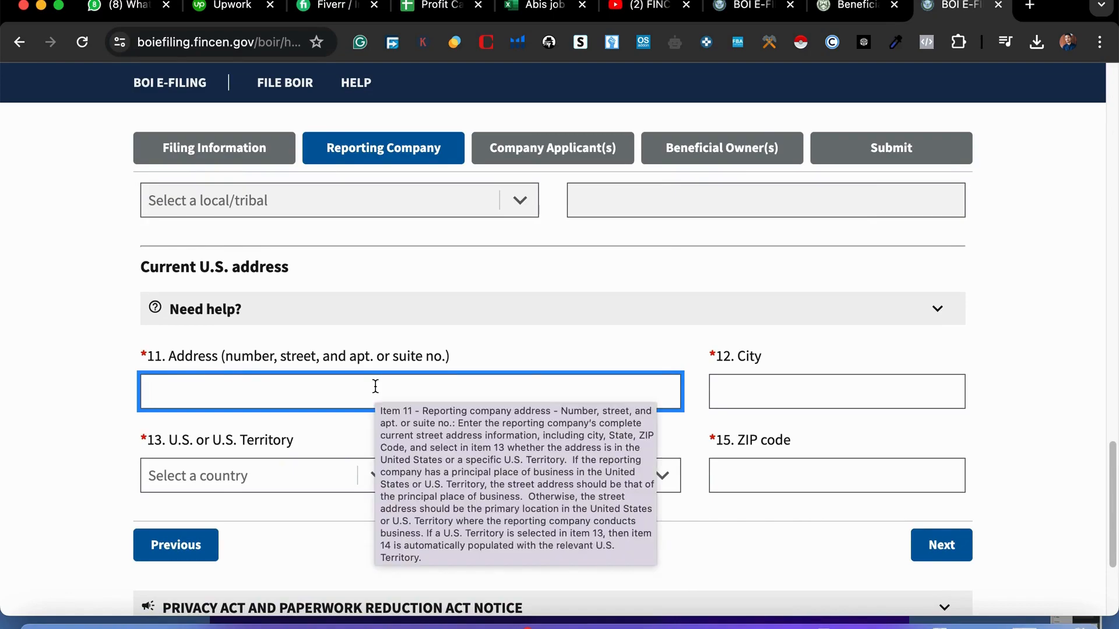
{"action": "left_click", "coordinate": [779, 401]}
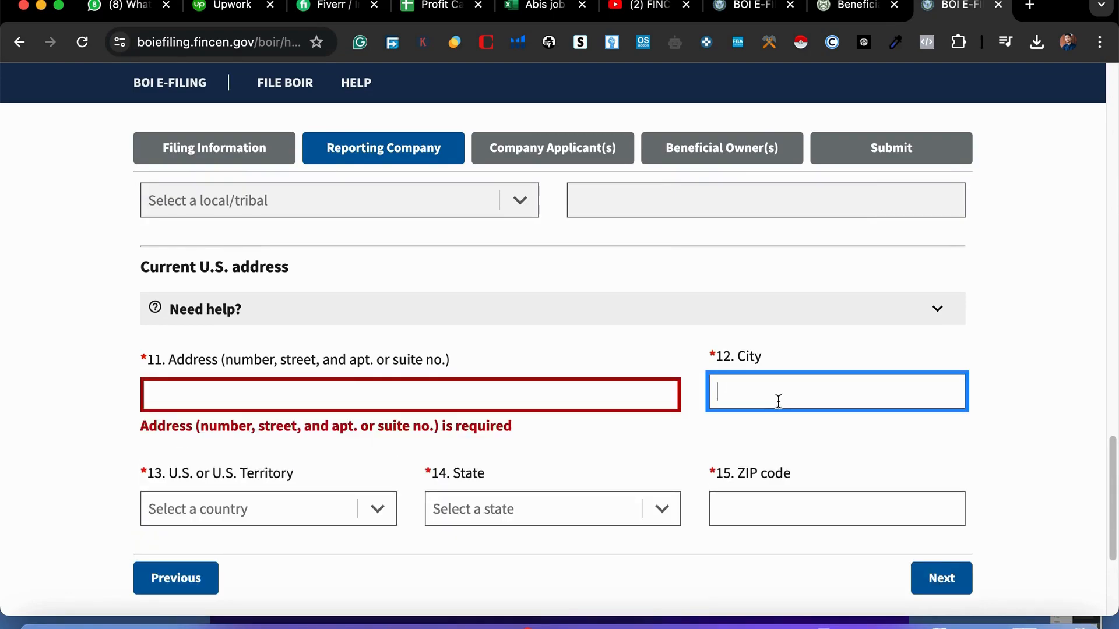
{"action": "left_click", "coordinate": [273, 507]}
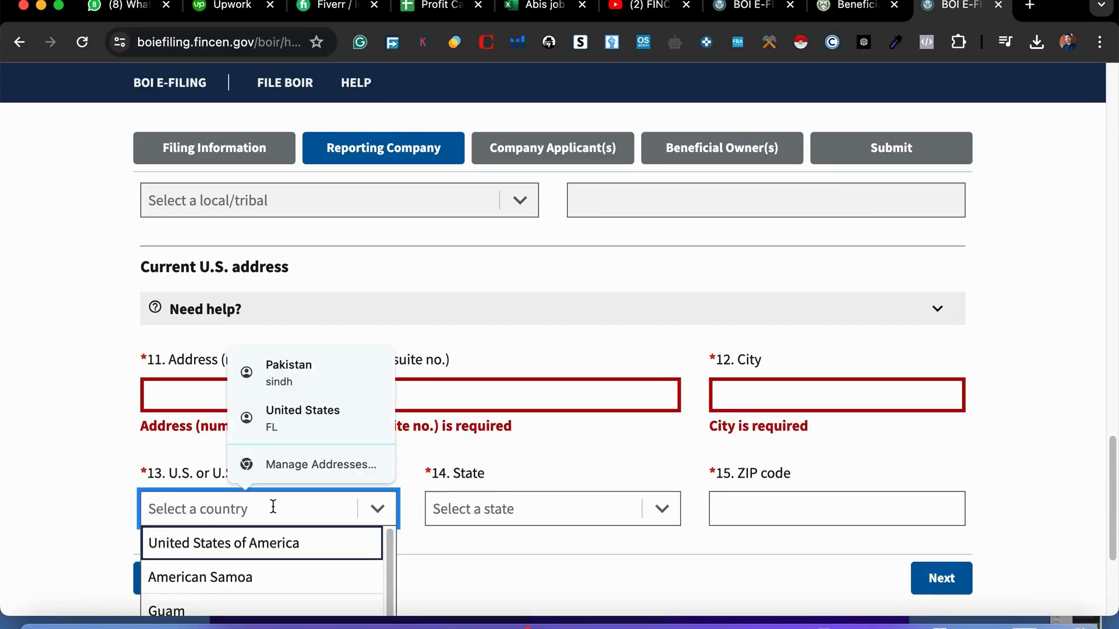
{"action": "left_click", "coordinate": [211, 543]}
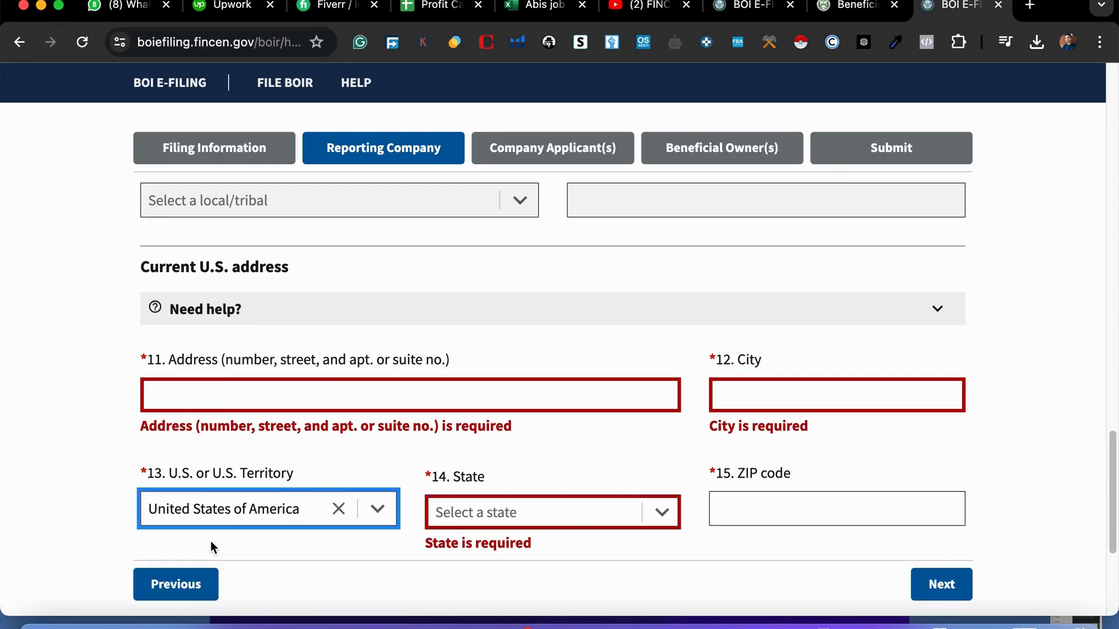
Step: Look over the address's State and ZIP code fields, leaving both blank, and advance to the Company Applicant(s) section
{"action": "left_click", "coordinate": [543, 517]}
{"action": "scroll", "coordinate": [599, 582], "scroll_direction": "down", "scroll_amount": 4}
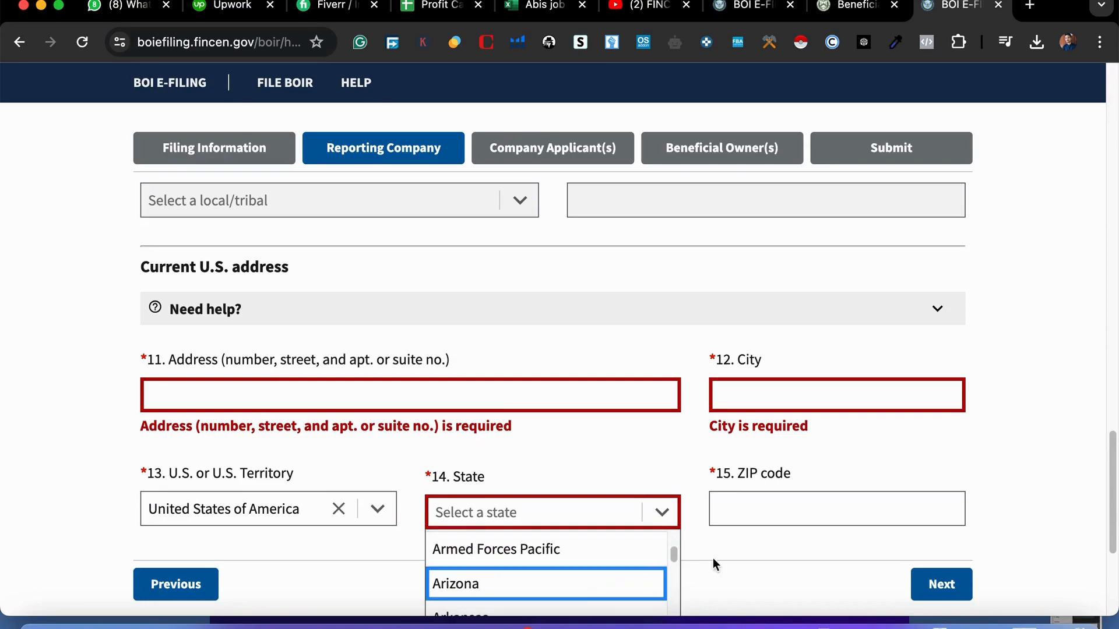
{"action": "left_click", "coordinate": [822, 573]}
{"action": "left_click", "coordinate": [794, 497]}
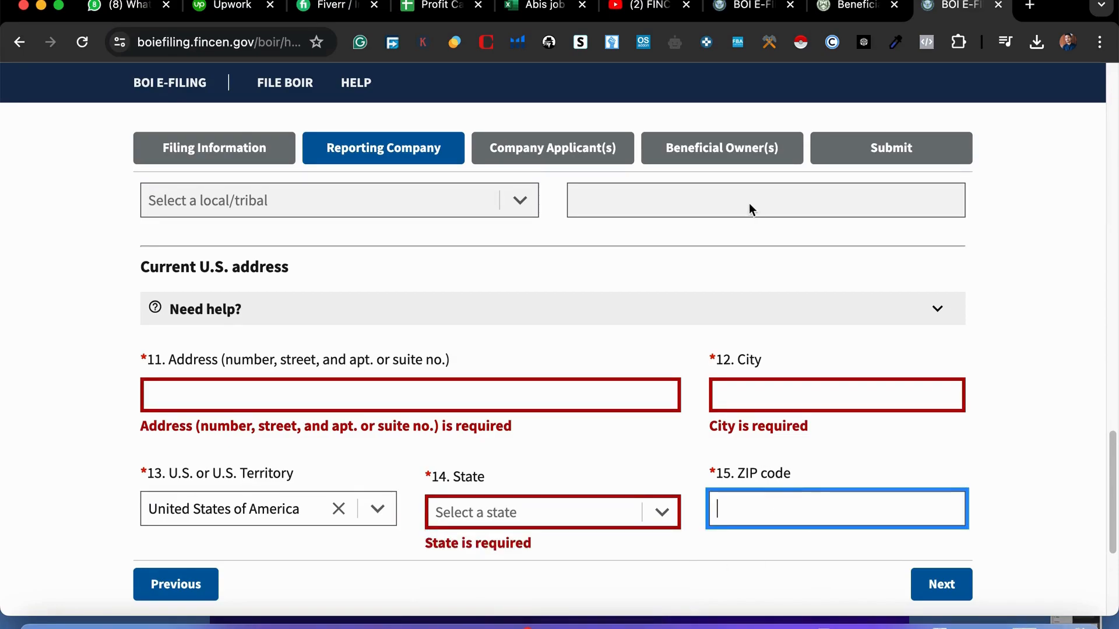
{"action": "scroll", "coordinate": [750, 204], "scroll_direction": "down", "scroll_amount": 5}
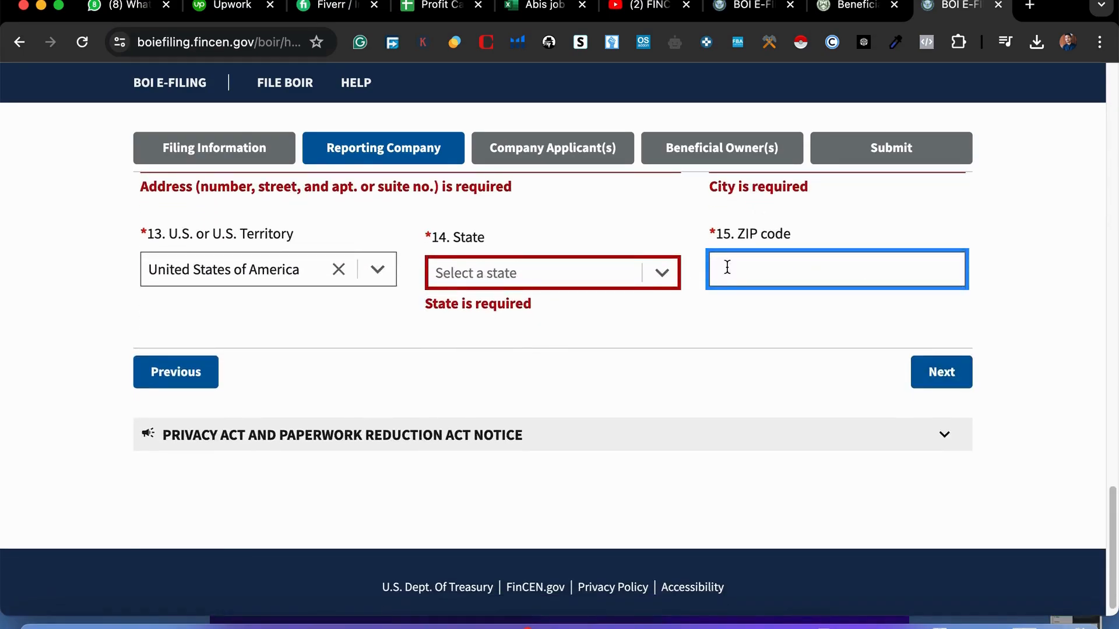
{"action": "left_click", "coordinate": [577, 159]}
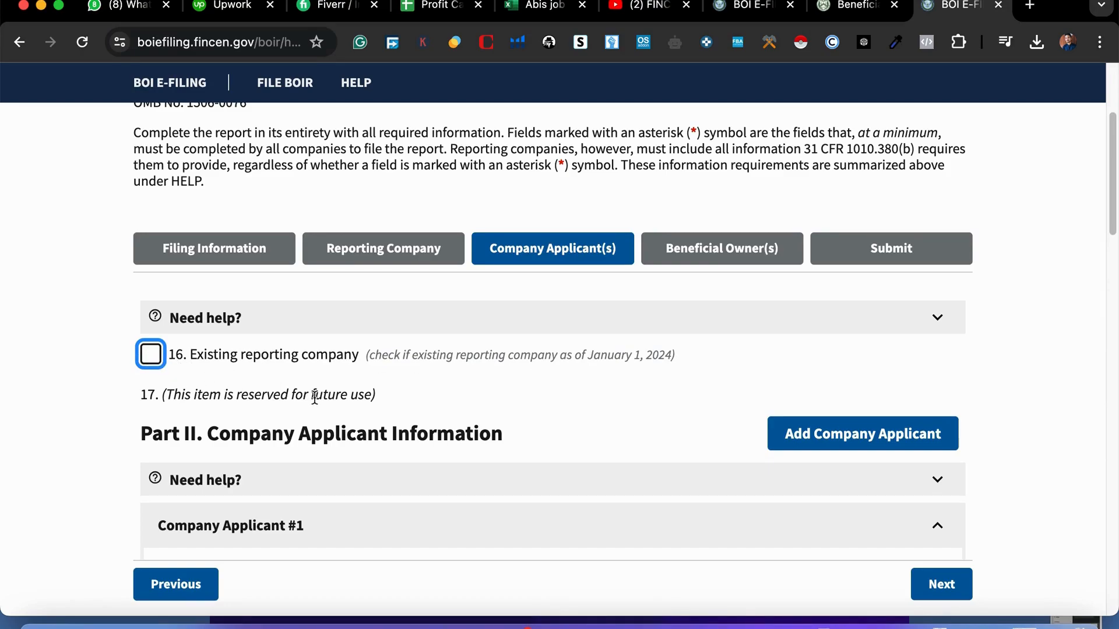
Step: Read the explanation of the existing reporting company option and look over the first company applicant's FinCEN ID field
{"action": "mouse_move", "coordinate": [315, 398]}
{"action": "mouse_move", "coordinate": [155, 362]}
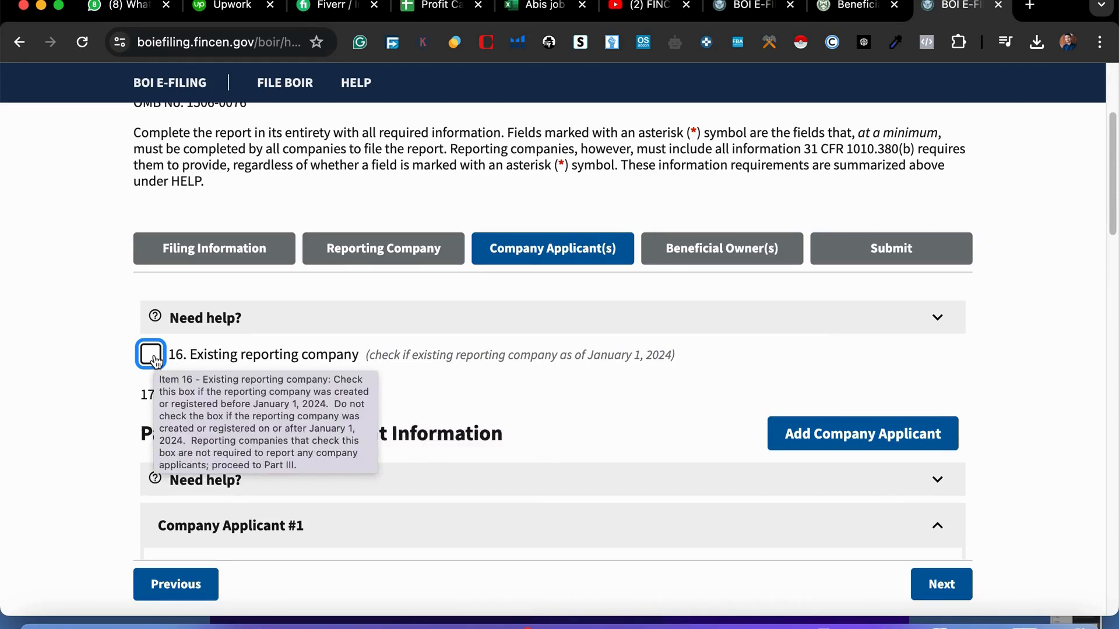
{"action": "scroll", "coordinate": [720, 477], "scroll_direction": "down", "scroll_amount": 2}
{"action": "scroll", "coordinate": [722, 479], "scroll_direction": "down", "scroll_amount": 5}
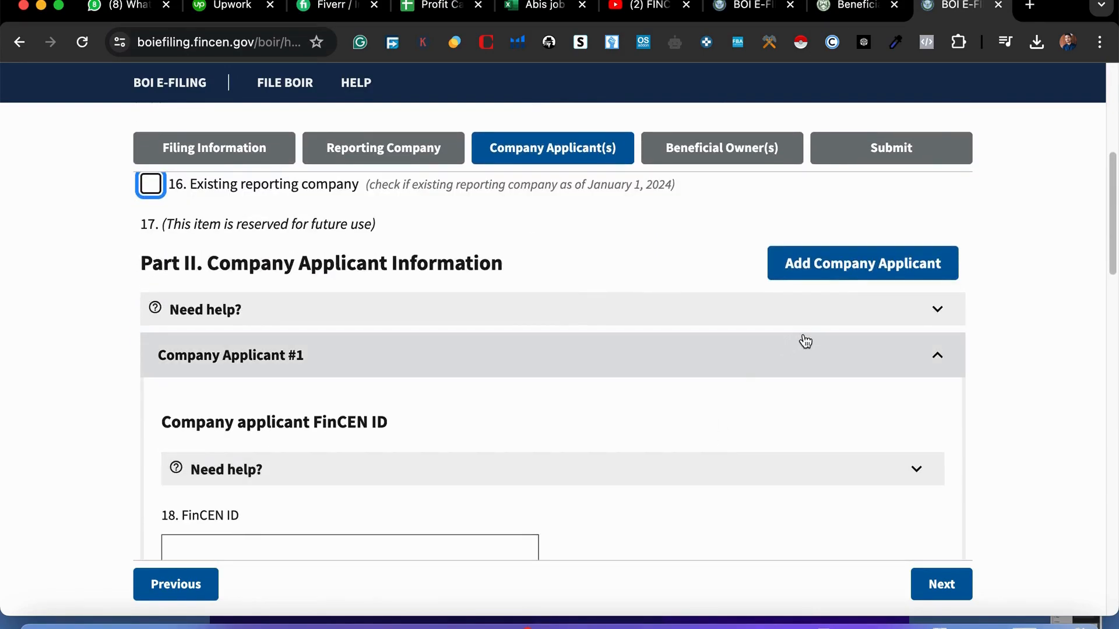
{"action": "scroll", "coordinate": [762, 367], "scroll_direction": "down", "scroll_amount": 2}
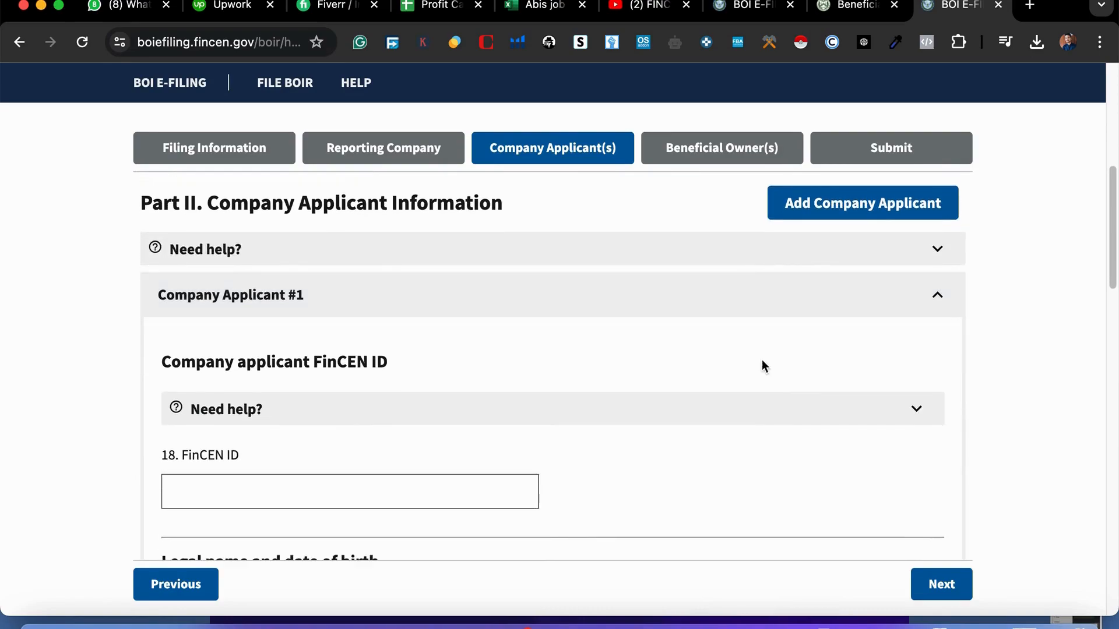
{"action": "scroll", "coordinate": [764, 366], "scroll_direction": "down", "scroll_amount": 6}
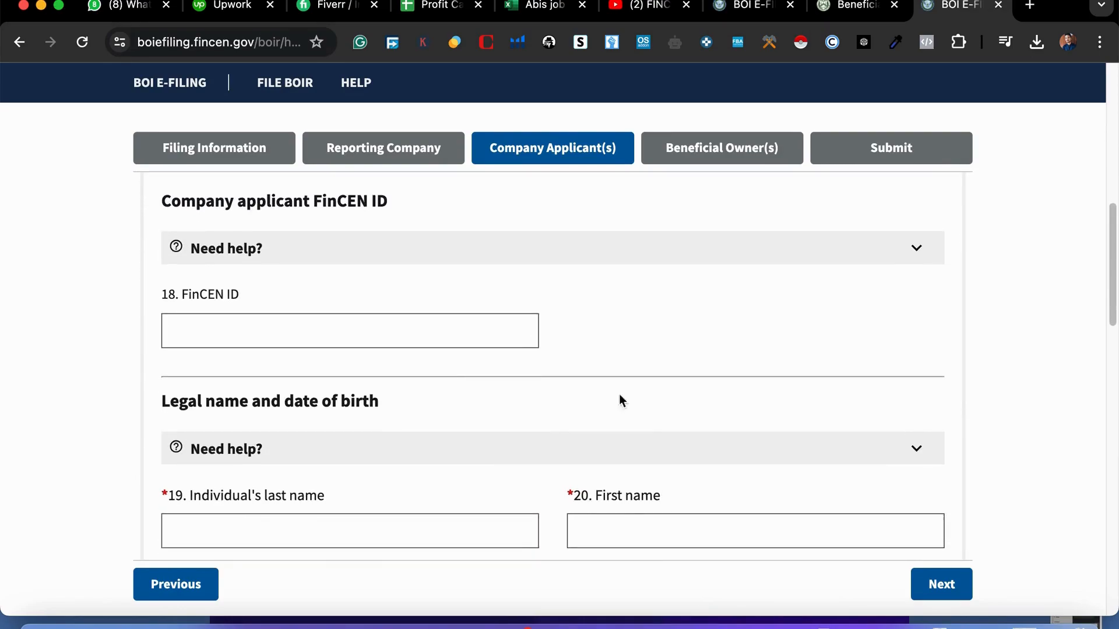
{"action": "scroll", "coordinate": [288, 379], "scroll_direction": "down", "scroll_amount": 5}
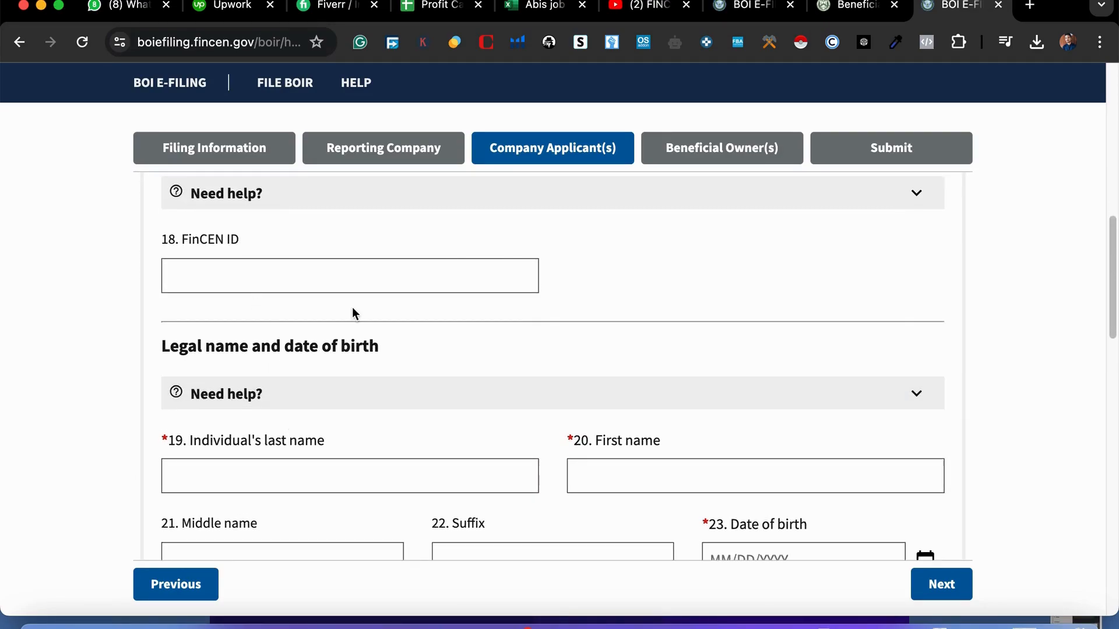
Step: Look over the company applicant's last name, first name, middle name and date of birth fields, leaving them blank
{"action": "left_click", "coordinate": [257, 400]}
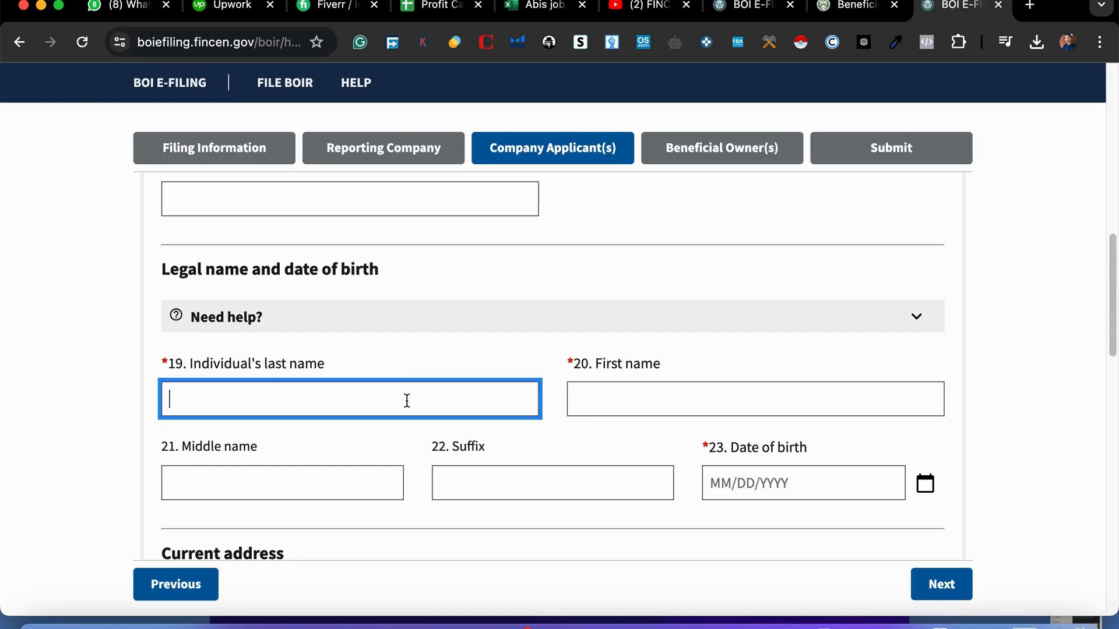
{"action": "left_click_drag", "start_coordinate": [264, 364], "coordinate": [391, 369]}
{"action": "left_click", "coordinate": [725, 398]}
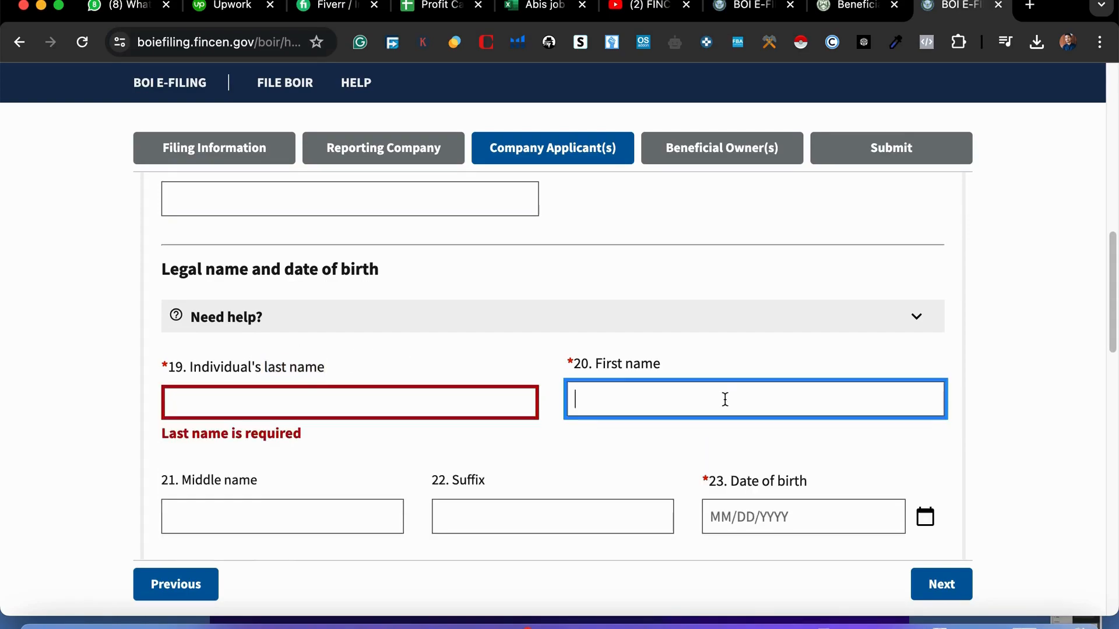
{"action": "left_click", "coordinate": [269, 523]}
{"action": "scroll", "coordinate": [469, 483], "scroll_direction": "down", "scroll_amount": 2}
{"action": "left_click", "coordinate": [382, 401]}
{"action": "left_click", "coordinate": [794, 463]}
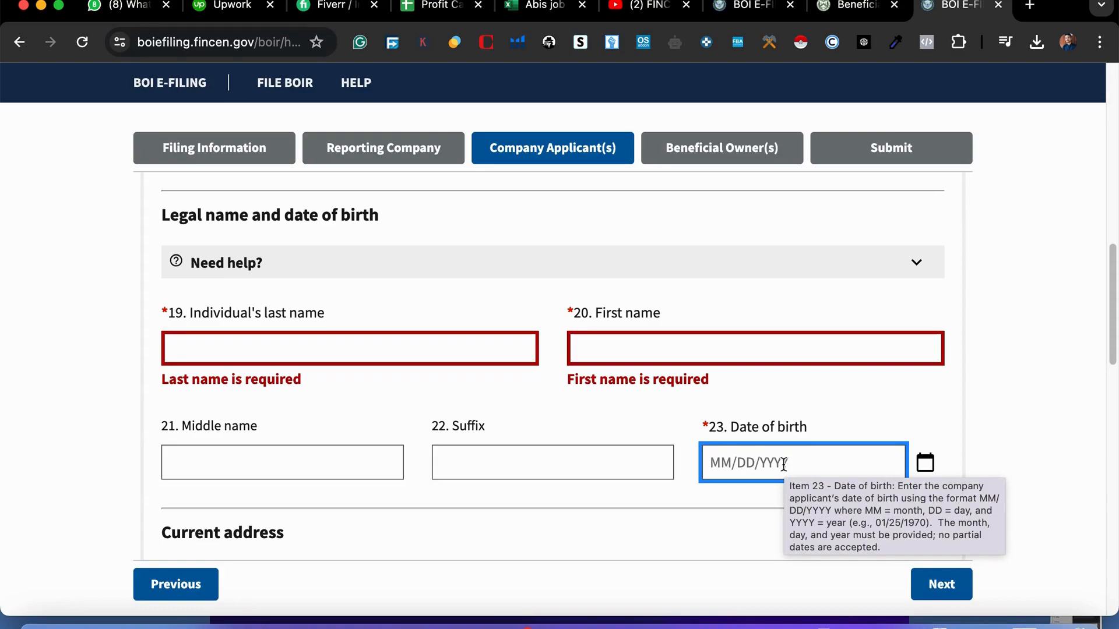
Step: Set the company applicant's current address type to Residential Address
{"action": "scroll", "coordinate": [750, 481], "scroll_direction": "down", "scroll_amount": 2}
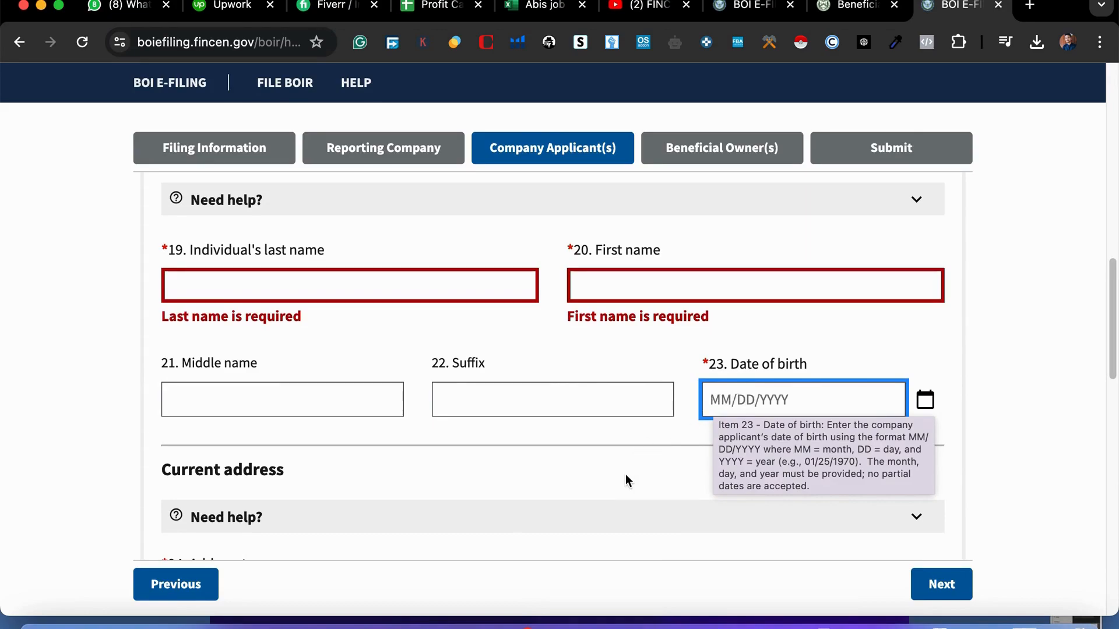
{"action": "scroll", "coordinate": [625, 474], "scroll_direction": "down", "scroll_amount": 4}
{"action": "left_click", "coordinate": [551, 364]}
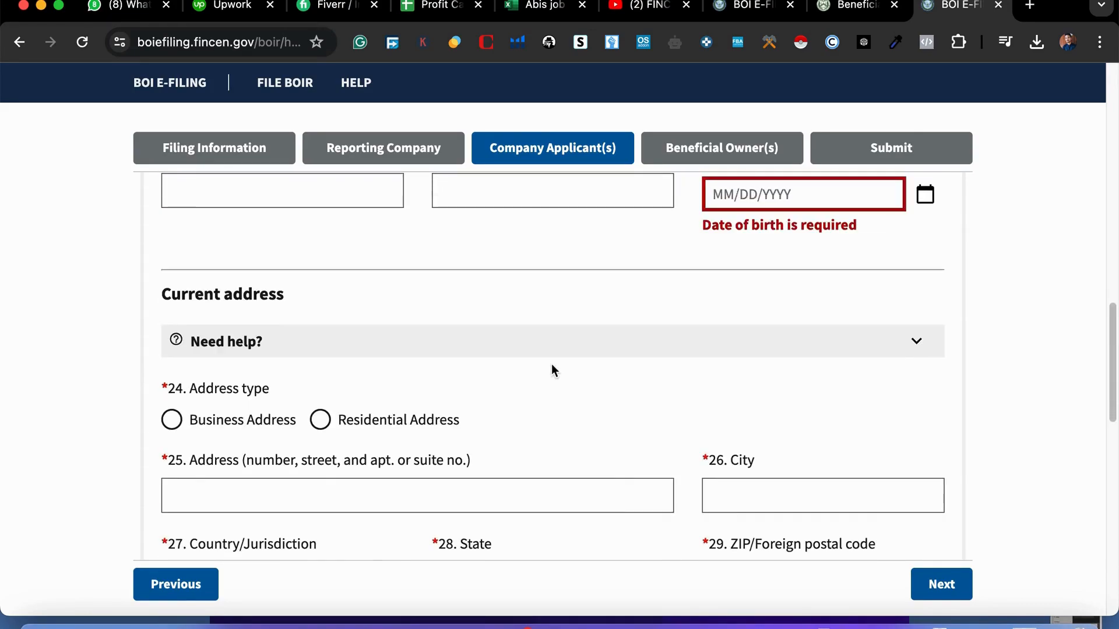
{"action": "left_click", "coordinate": [326, 422]}
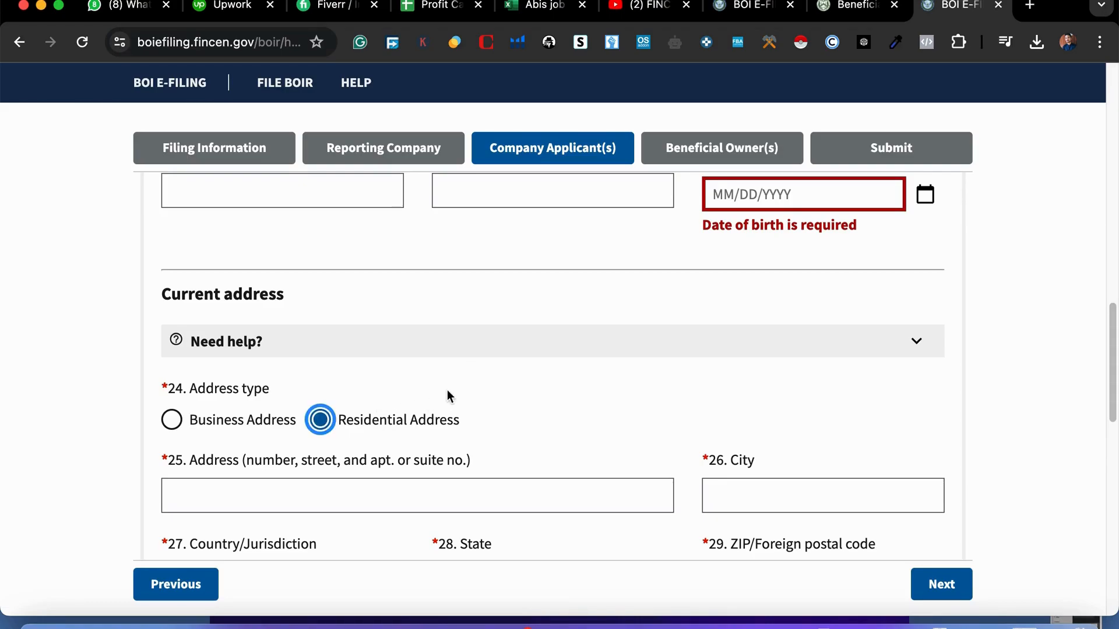
Step: Examine the company applicant's current address fields and the identifying document type, number and issuing jurisdiction fields
{"action": "scroll", "coordinate": [447, 390], "scroll_direction": "down", "scroll_amount": 2}
{"action": "scroll", "coordinate": [303, 450], "scroll_direction": "down", "scroll_amount": 2}
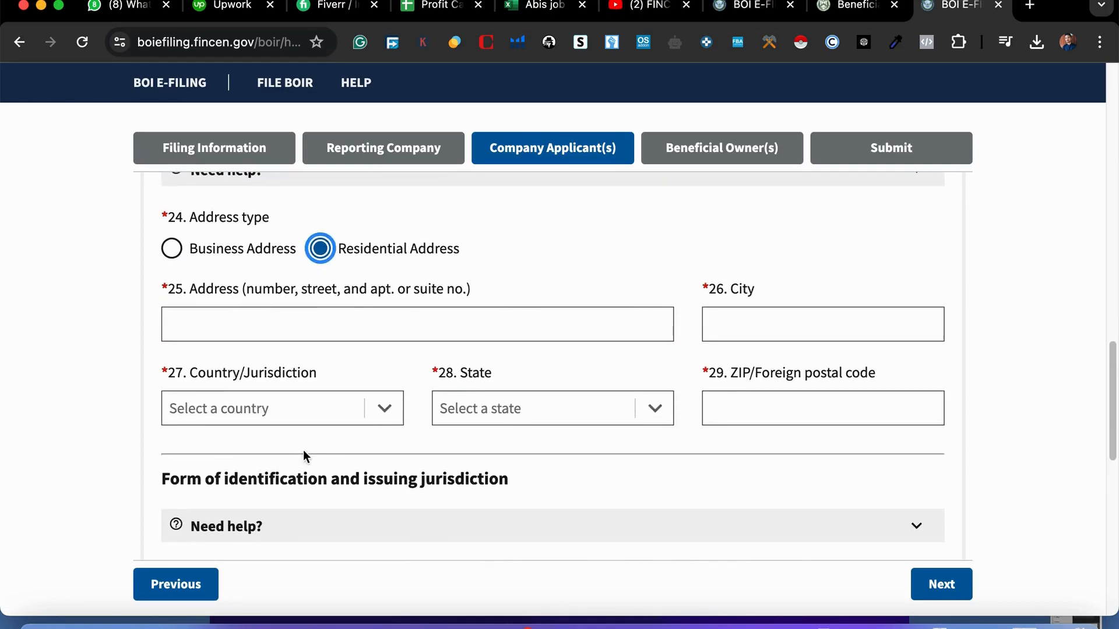
{"action": "scroll", "coordinate": [309, 425], "scroll_direction": "down", "scroll_amount": 2}
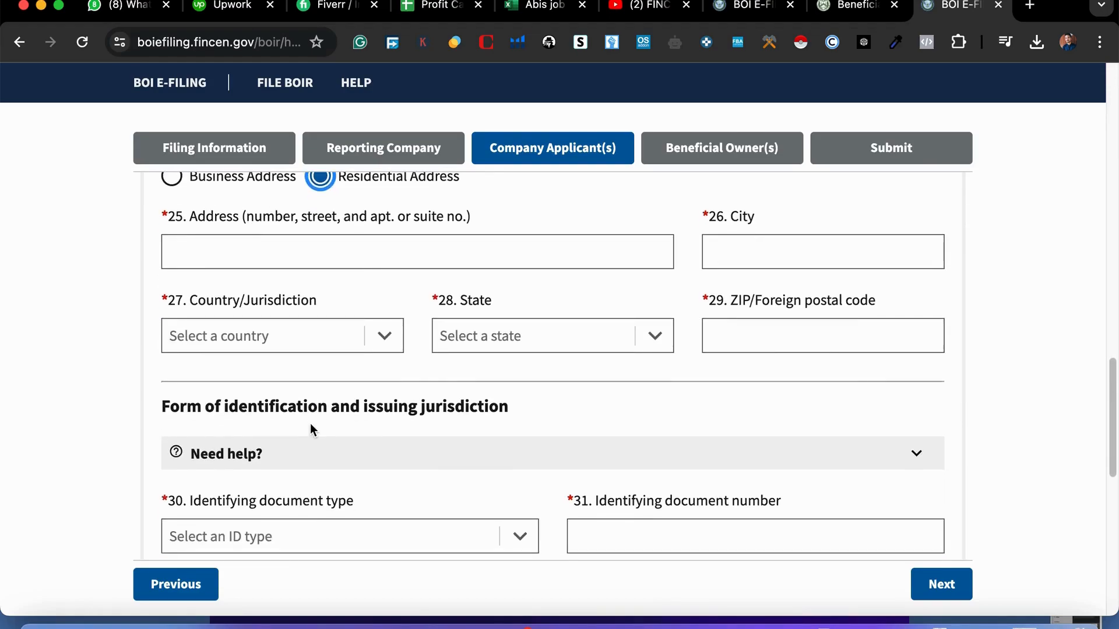
{"action": "scroll", "coordinate": [310, 425], "scroll_direction": "down", "scroll_amount": 3}
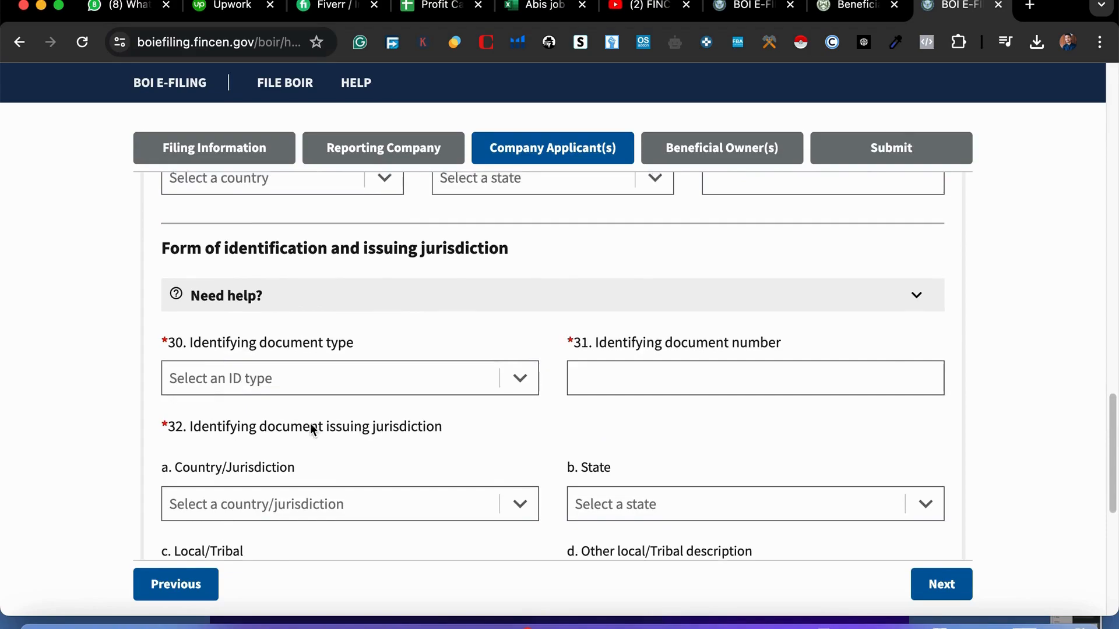
{"action": "scroll", "coordinate": [315, 288], "scroll_direction": "up", "scroll_amount": 2}
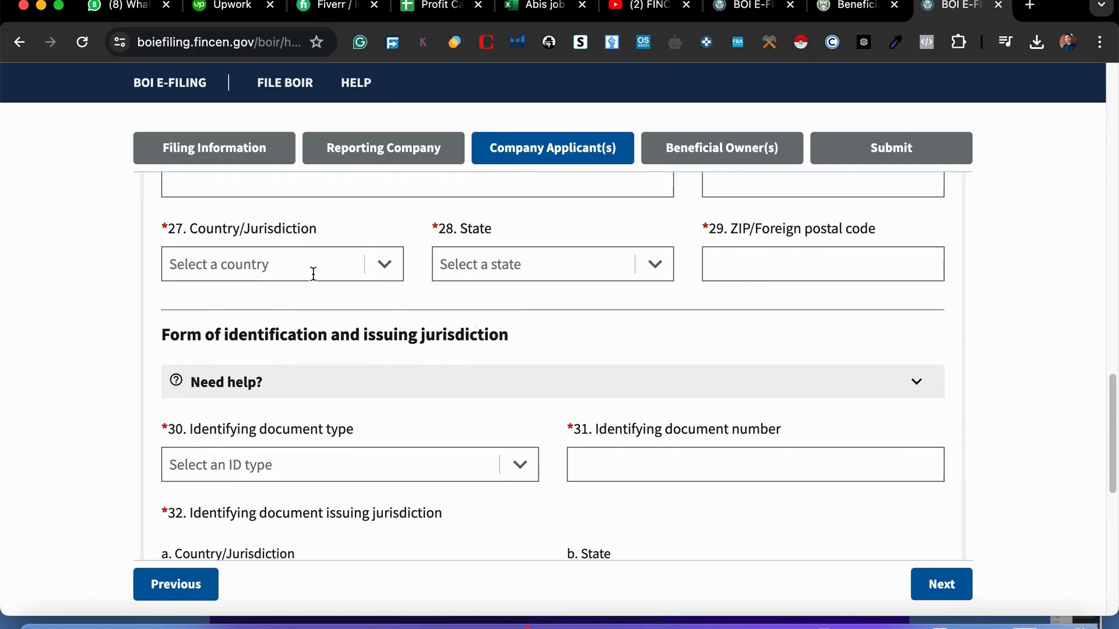
{"action": "scroll", "coordinate": [386, 282], "scroll_direction": "up", "scroll_amount": 2}
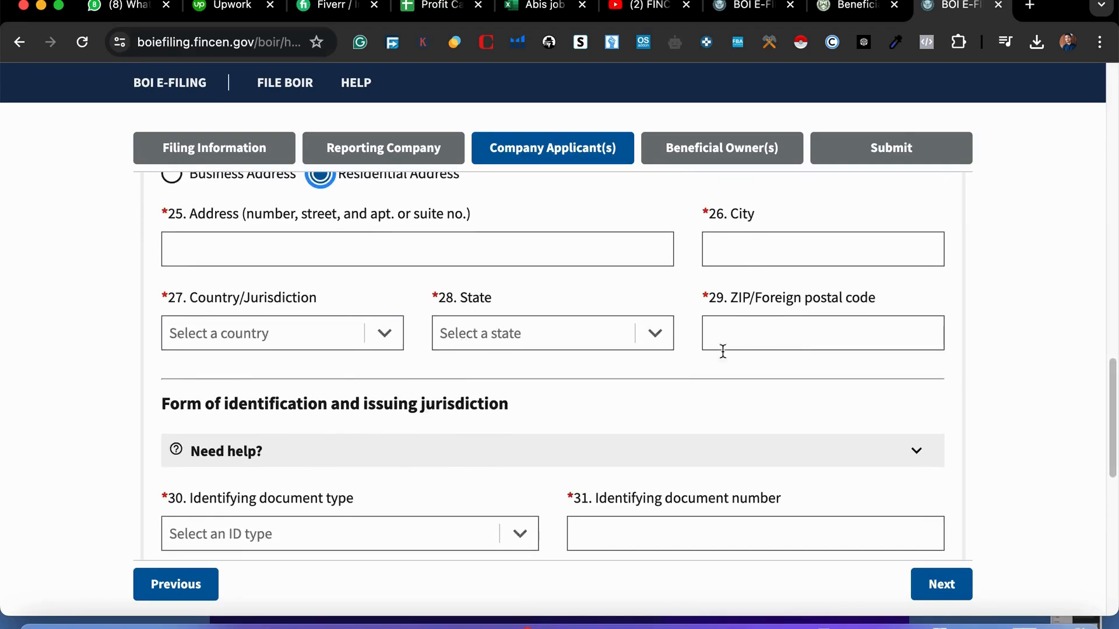
{"action": "scroll", "coordinate": [618, 432], "scroll_direction": "down", "scroll_amount": 1}
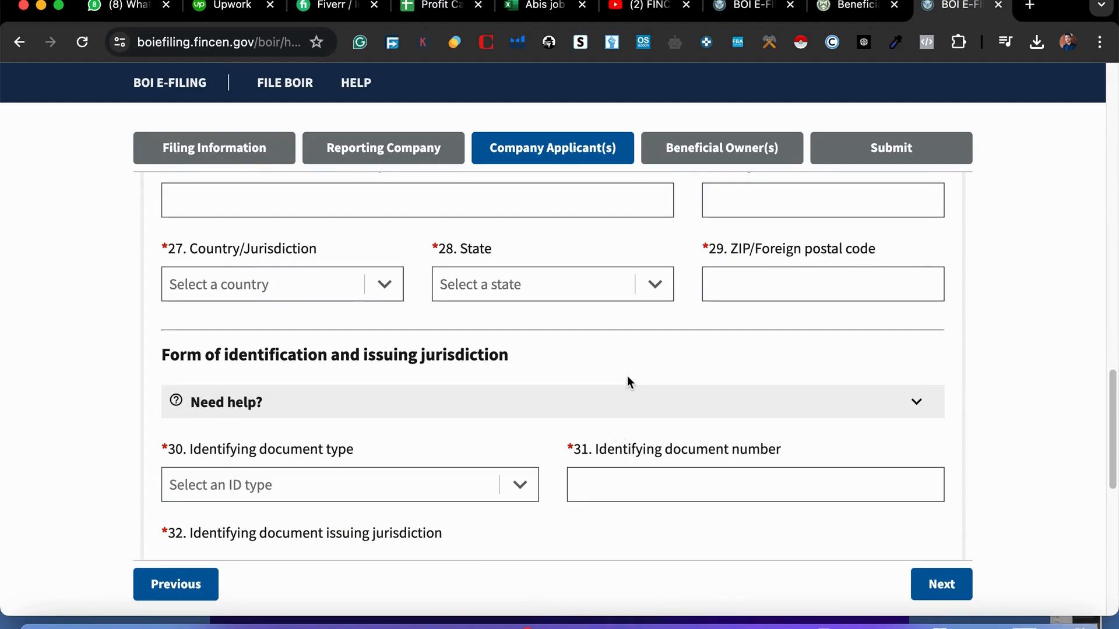
{"action": "scroll", "coordinate": [627, 376], "scroll_direction": "down", "scroll_amount": 3}
{"action": "scroll", "coordinate": [502, 470], "scroll_direction": "down", "scroll_amount": 1}
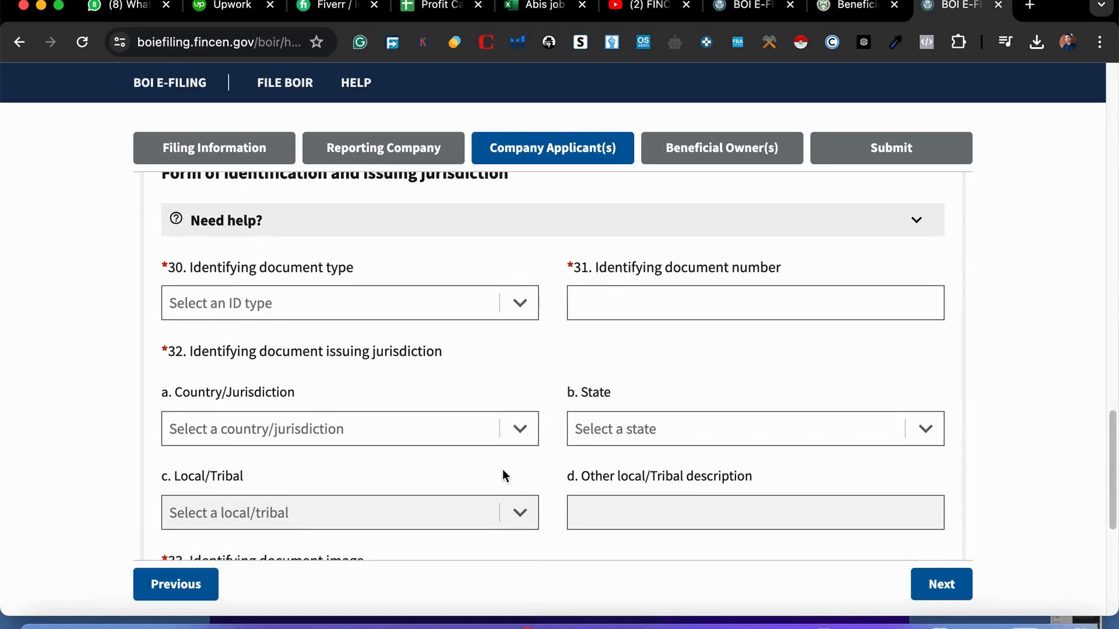
Step: Set the company applicant's identifying document type to Foreign passport
{"action": "scroll", "coordinate": [502, 470], "scroll_direction": "up", "scroll_amount": 1}
{"action": "scroll", "coordinate": [503, 470], "scroll_direction": "up", "scroll_amount": 1}
{"action": "scroll", "coordinate": [503, 471], "scroll_direction": "down", "scroll_amount": 1}
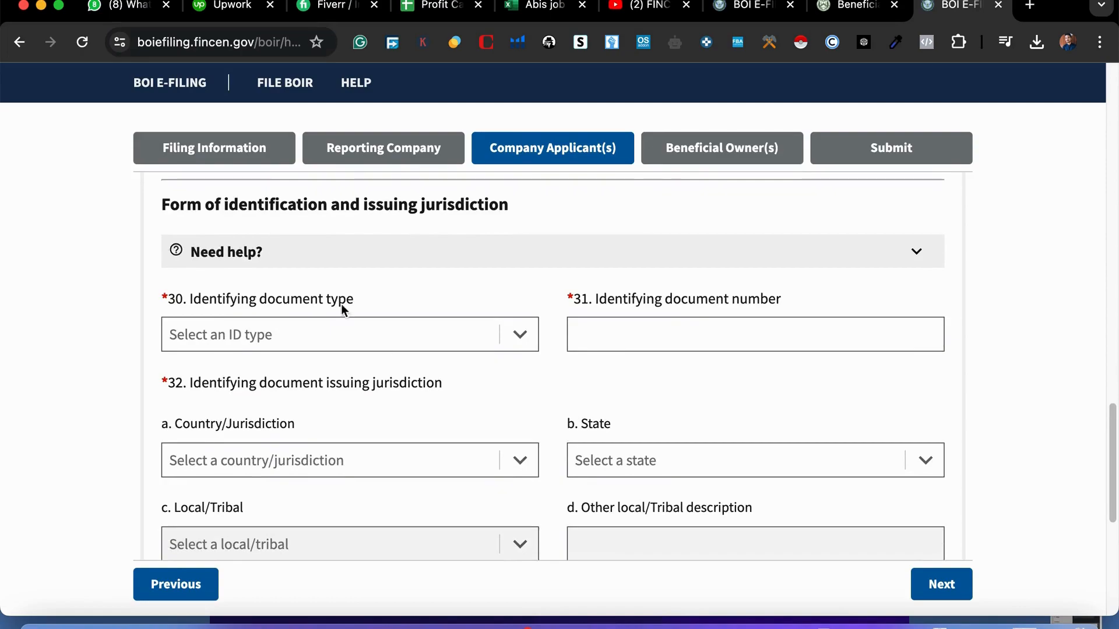
{"action": "left_click", "coordinate": [511, 336]}
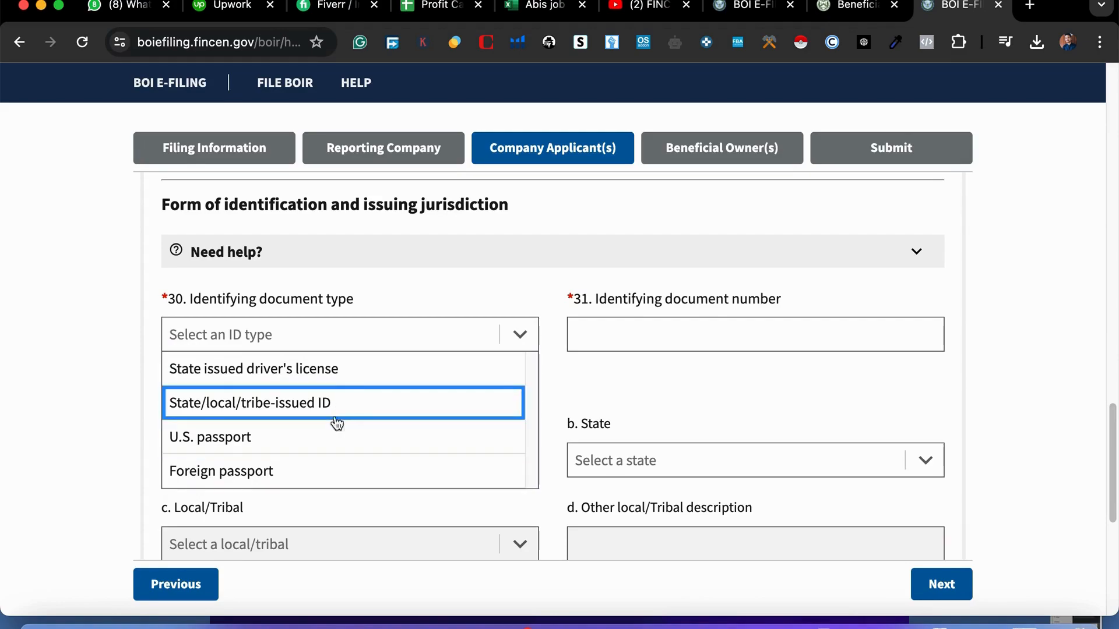
{"action": "left_click", "coordinate": [334, 468]}
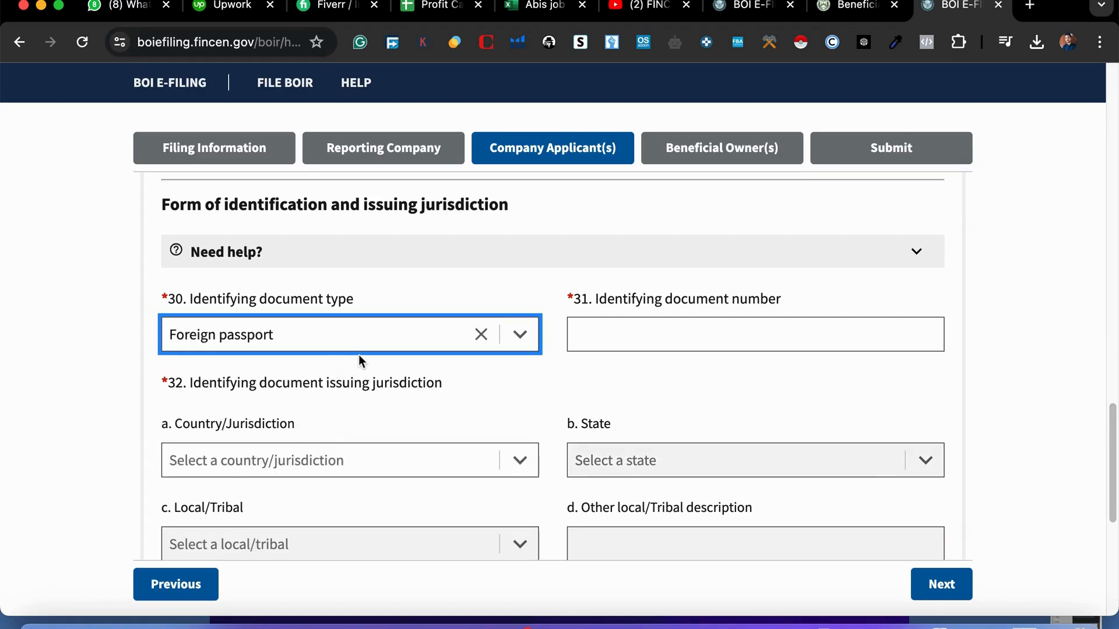
{"action": "left_click", "coordinate": [352, 326]}
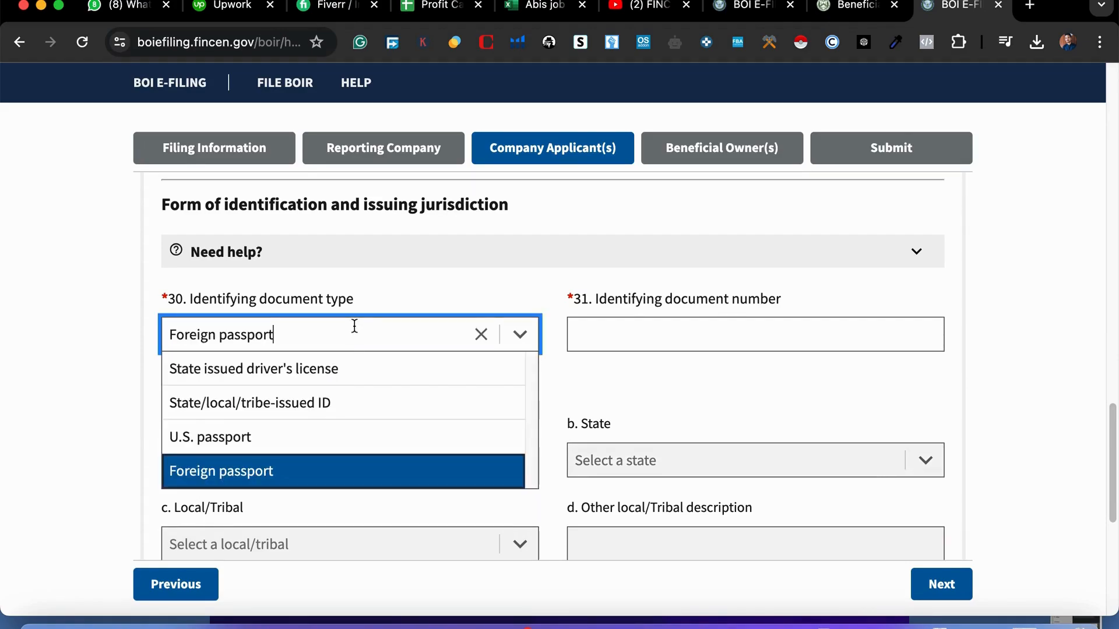
{"action": "left_click", "coordinate": [344, 464]}
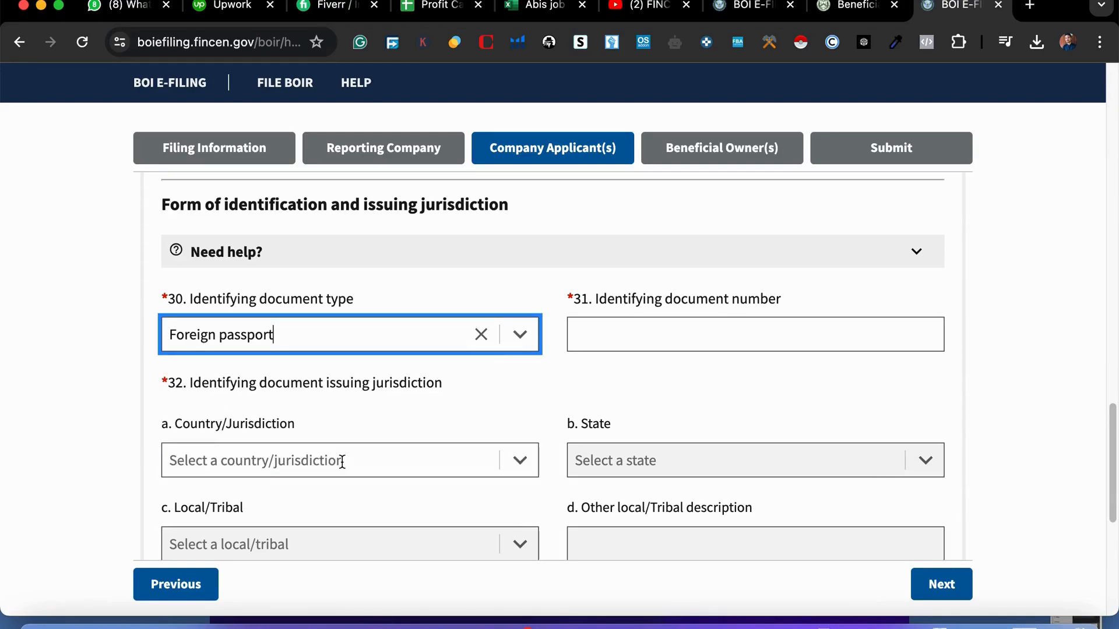
Step: Look over the company applicant's identifying document number, issuing jurisdiction and document image fields, leaving them blank
{"action": "scroll", "coordinate": [428, 401], "scroll_direction": "down", "scroll_amount": 1}
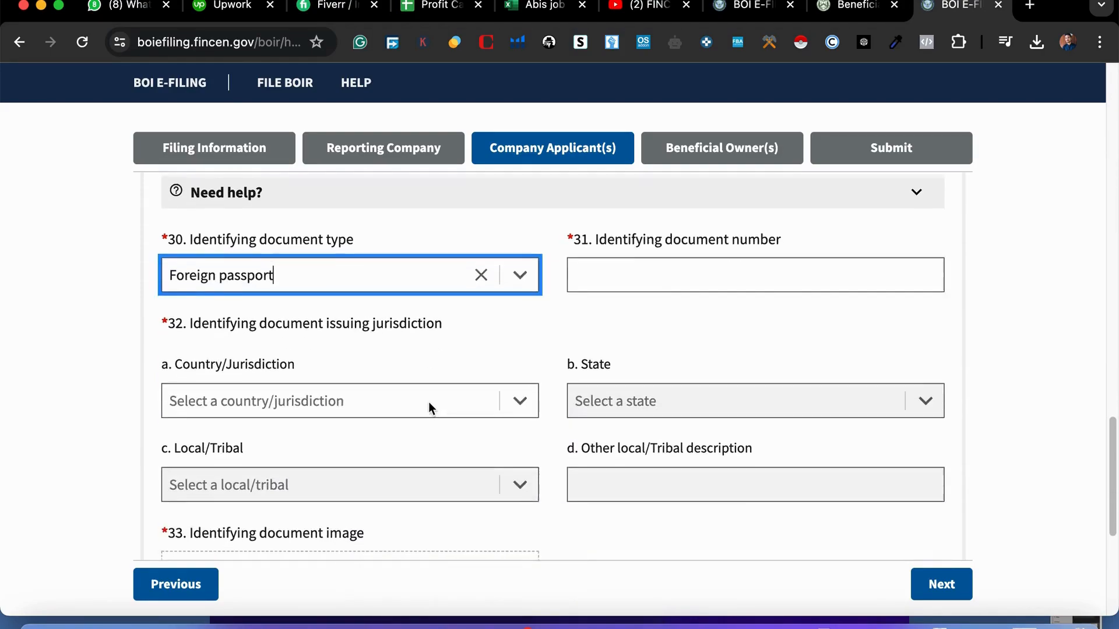
{"action": "scroll", "coordinate": [361, 507], "scroll_direction": "down", "scroll_amount": 2}
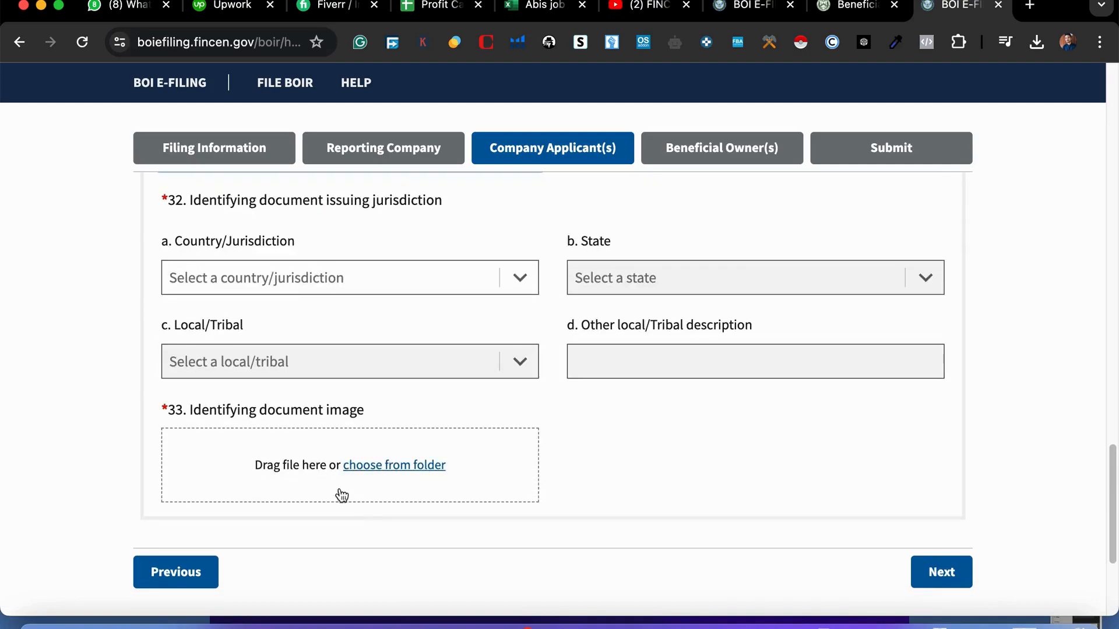
{"action": "scroll", "coordinate": [391, 478], "scroll_direction": "up", "scroll_amount": 3}
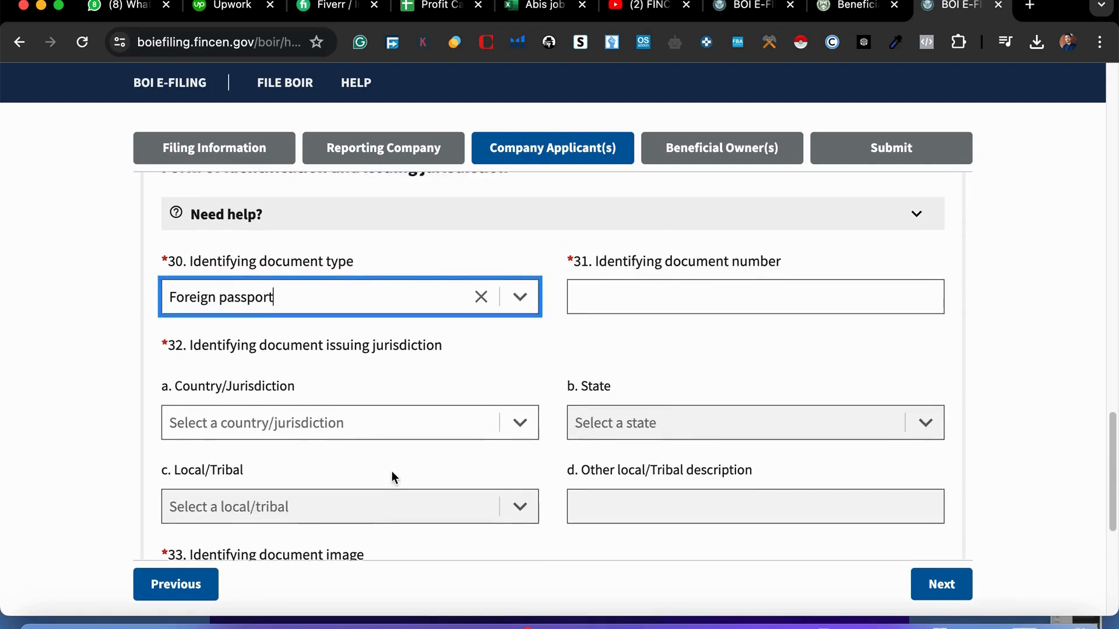
{"action": "scroll", "coordinate": [392, 471], "scroll_direction": "up", "scroll_amount": 1}
{"action": "left_click", "coordinate": [678, 325]}
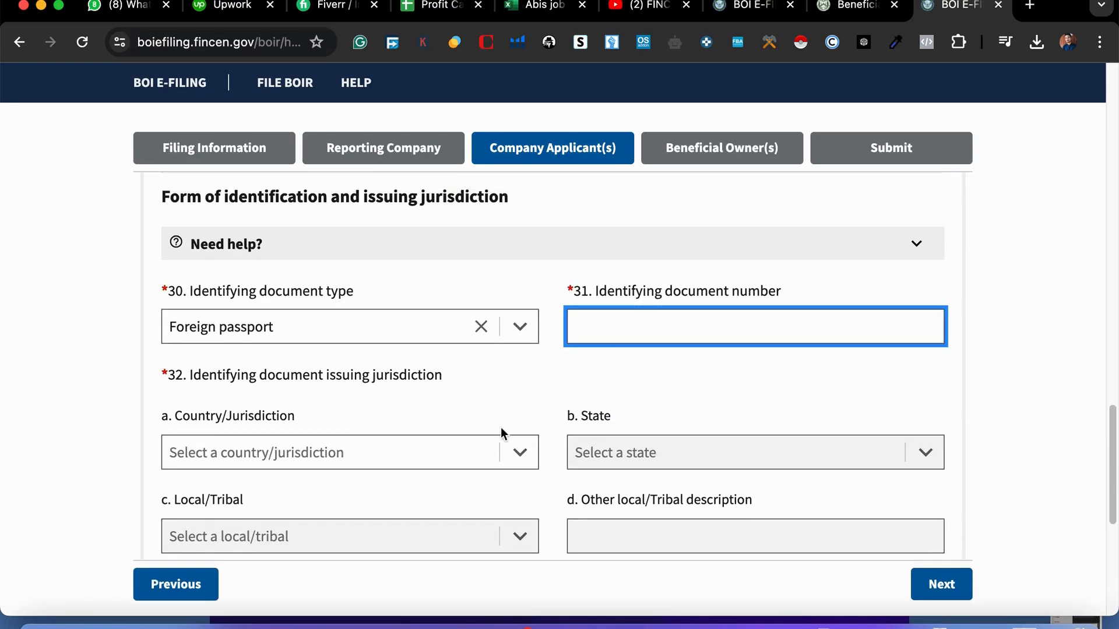
{"action": "scroll", "coordinate": [501, 429], "scroll_direction": "down", "scroll_amount": 1}
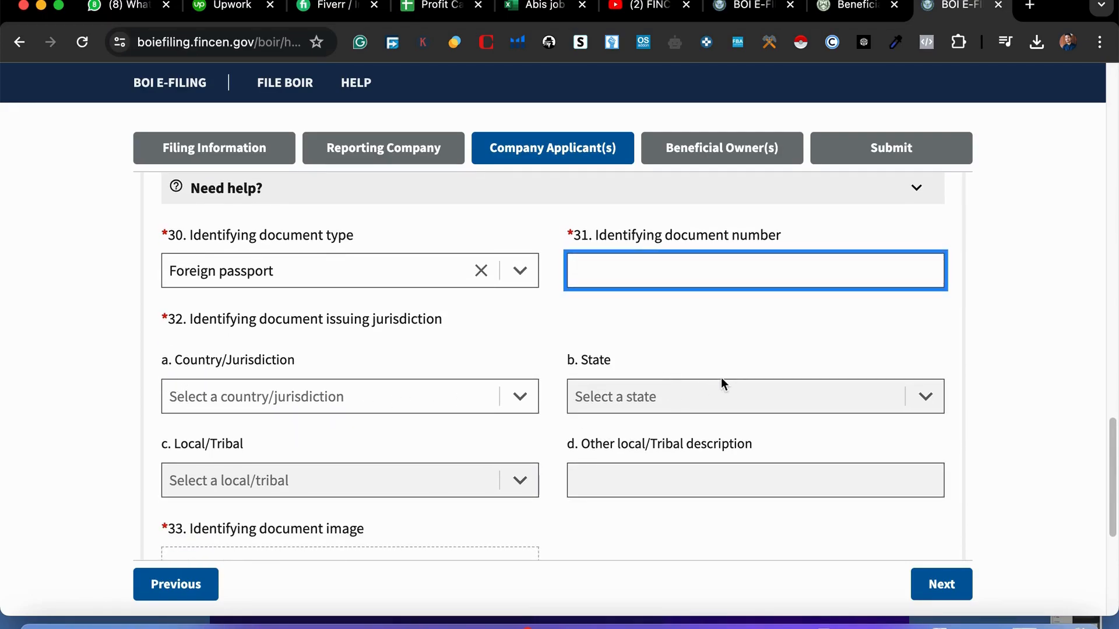
{"action": "scroll", "coordinate": [512, 526], "scroll_direction": "down", "scroll_amount": 1}
{"action": "scroll", "coordinate": [527, 537], "scroll_direction": "down", "scroll_amount": 3}
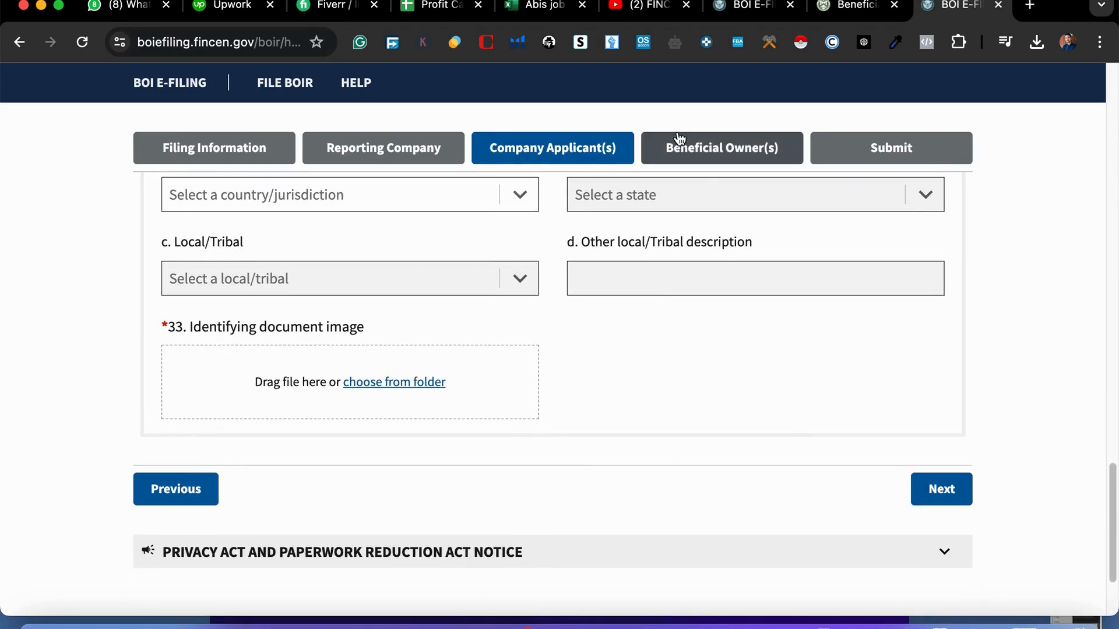
Step: Go to the Beneficial Owner(s) section and examine the parent/guardian, FinCEN ID, exempt entity, legal name and date of birth fields
{"action": "left_click", "coordinate": [720, 150]}
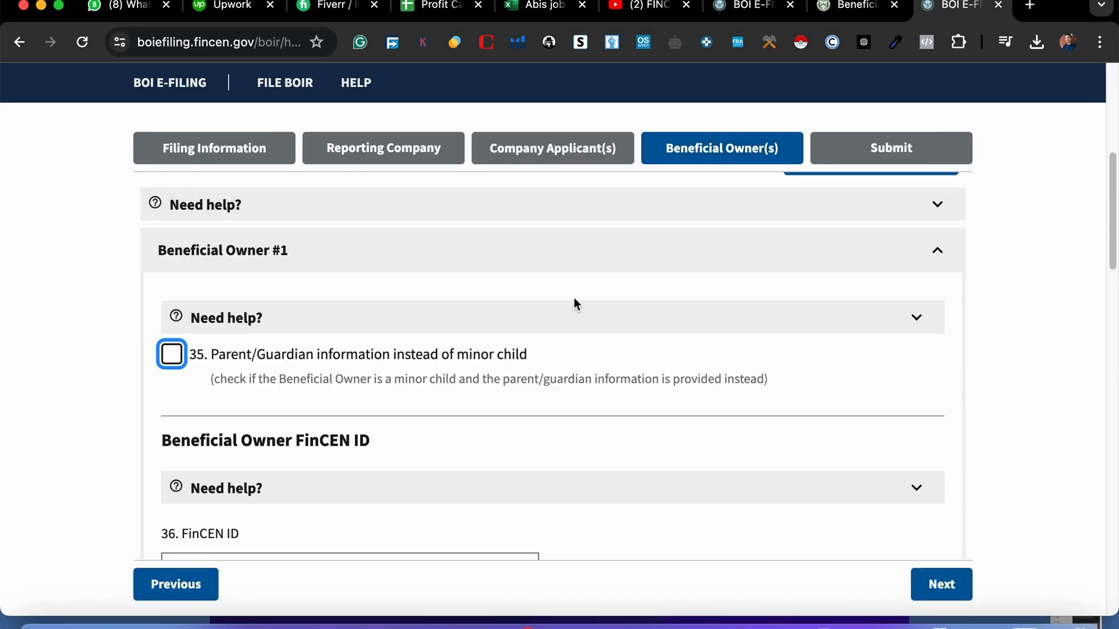
{"action": "scroll", "coordinate": [577, 300], "scroll_direction": "down", "scroll_amount": 1}
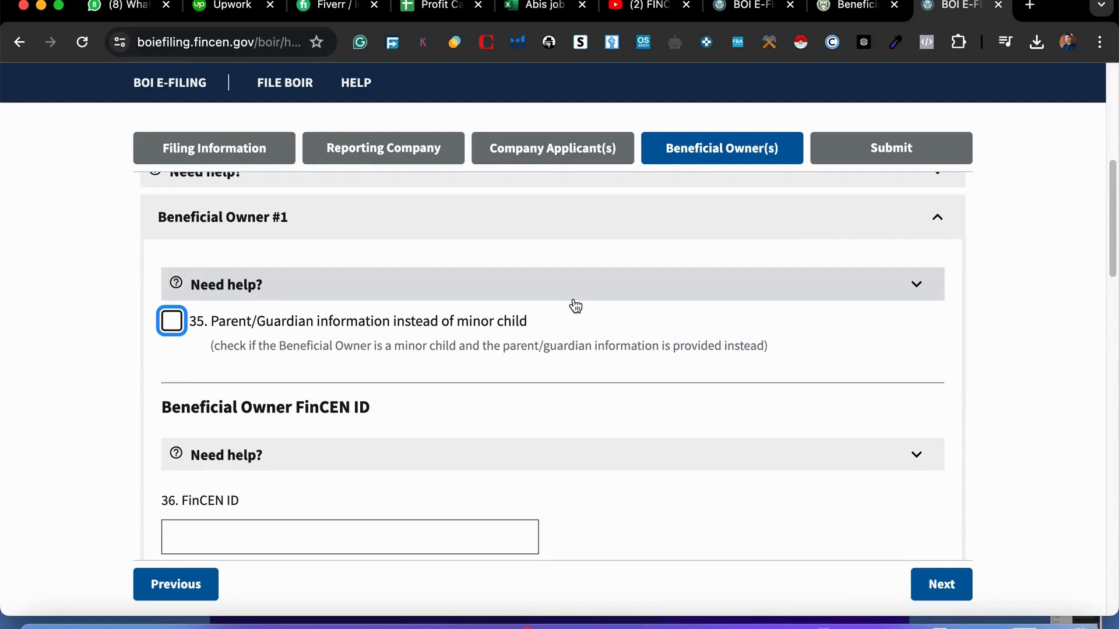
{"action": "scroll", "coordinate": [497, 390], "scroll_direction": "down", "scroll_amount": 2}
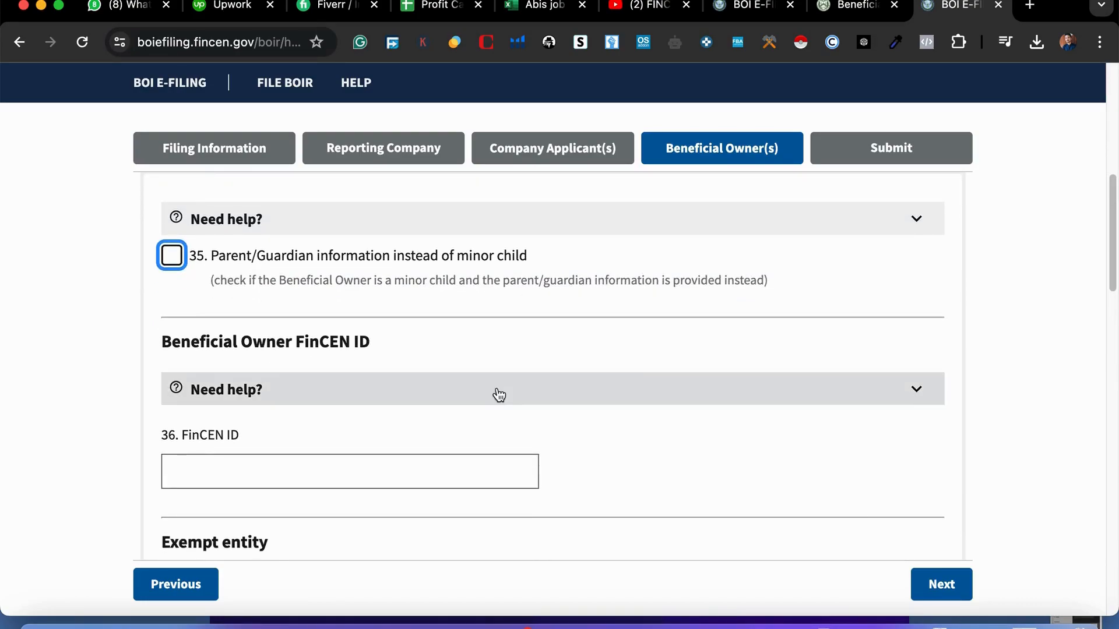
{"action": "scroll", "coordinate": [444, 454], "scroll_direction": "down", "scroll_amount": 2}
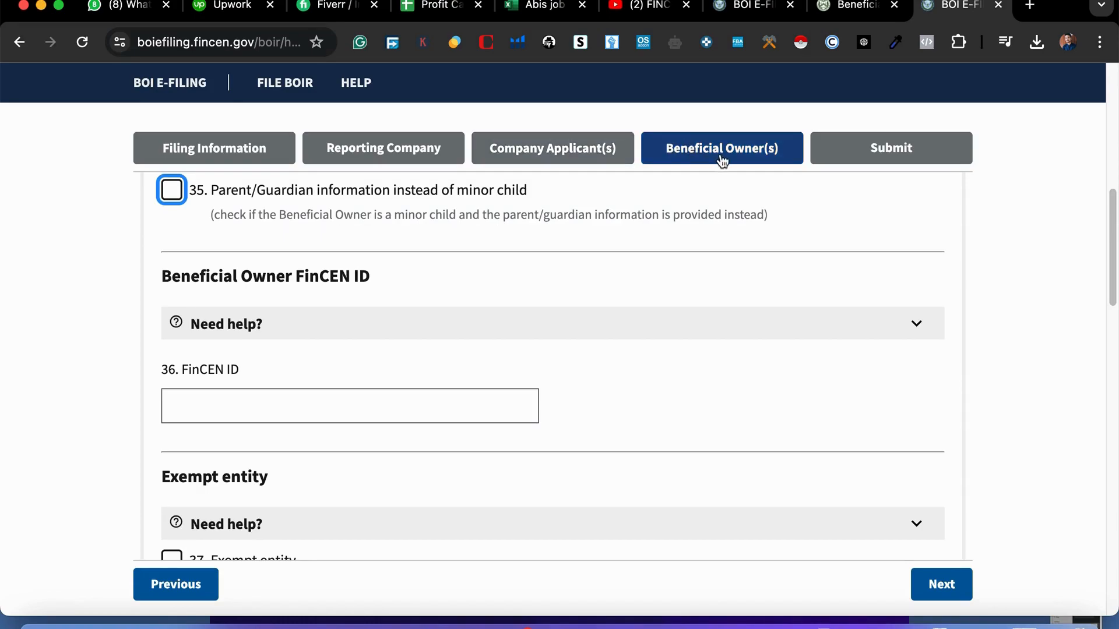
{"action": "scroll", "coordinate": [624, 327], "scroll_direction": "down", "scroll_amount": 2}
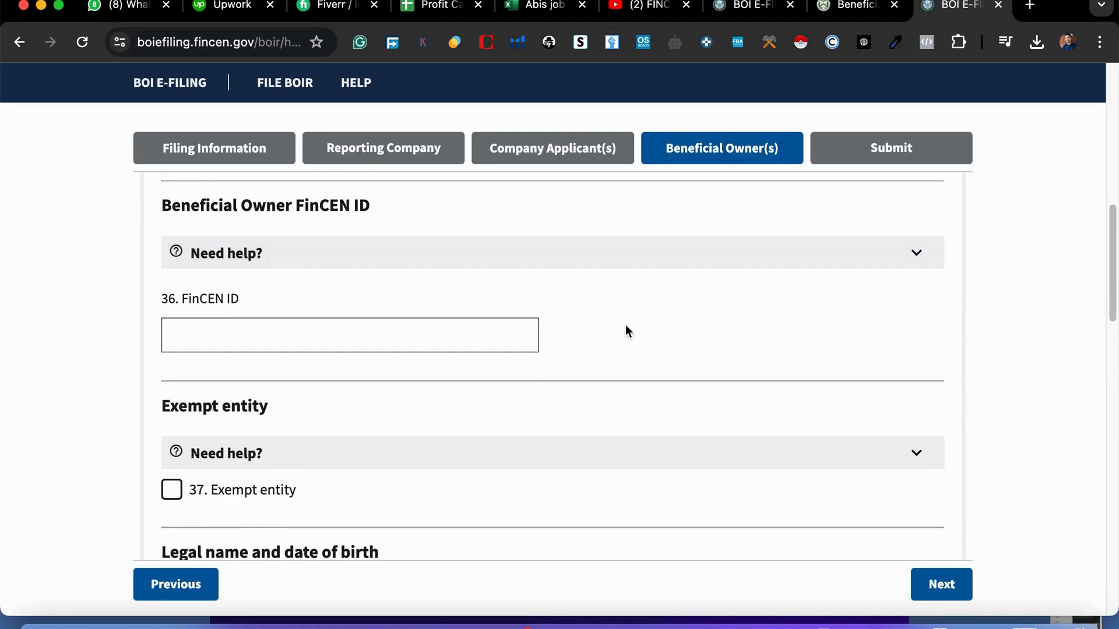
{"action": "scroll", "coordinate": [473, 394], "scroll_direction": "down", "scroll_amount": 1}
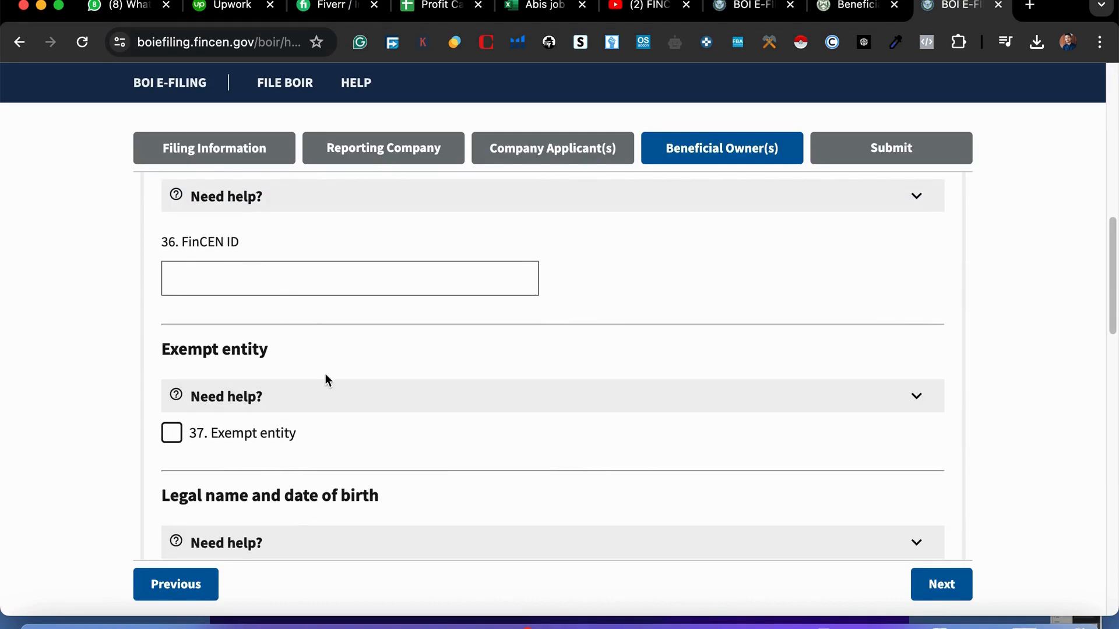
{"action": "scroll", "coordinate": [340, 423], "scroll_direction": "down", "scroll_amount": 2}
{"action": "scroll", "coordinate": [340, 429], "scroll_direction": "down", "scroll_amount": 3}
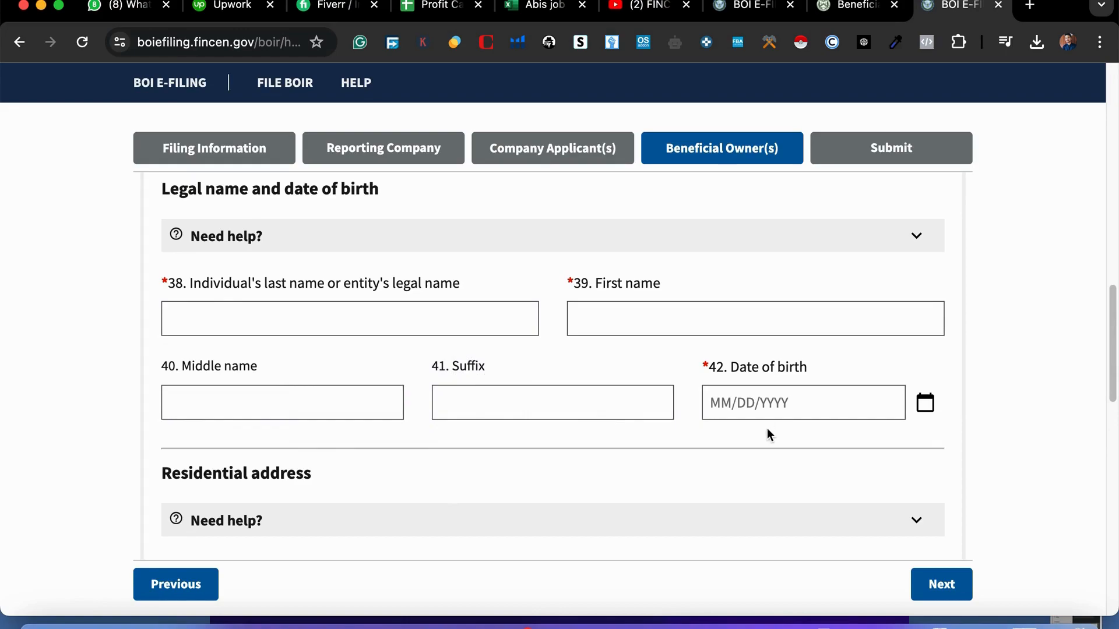
Step: Examine the beneficial owner's residential address fields and read the guidance for the street address item
{"action": "scroll", "coordinate": [746, 443], "scroll_direction": "down", "scroll_amount": 4}
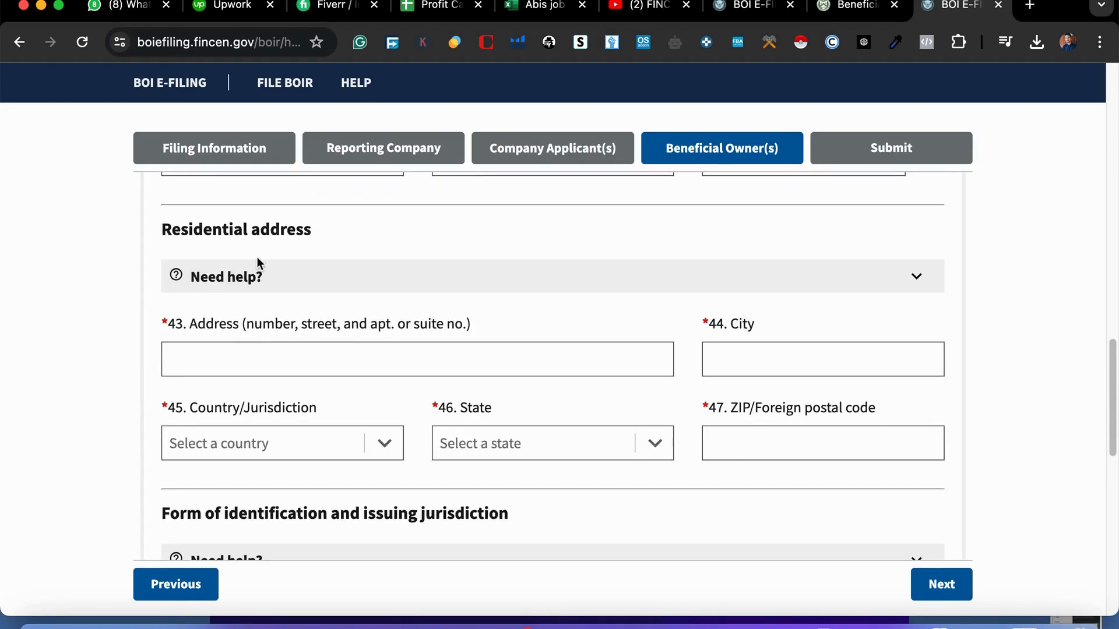
{"action": "triple_click", "coordinate": [215, 230]}
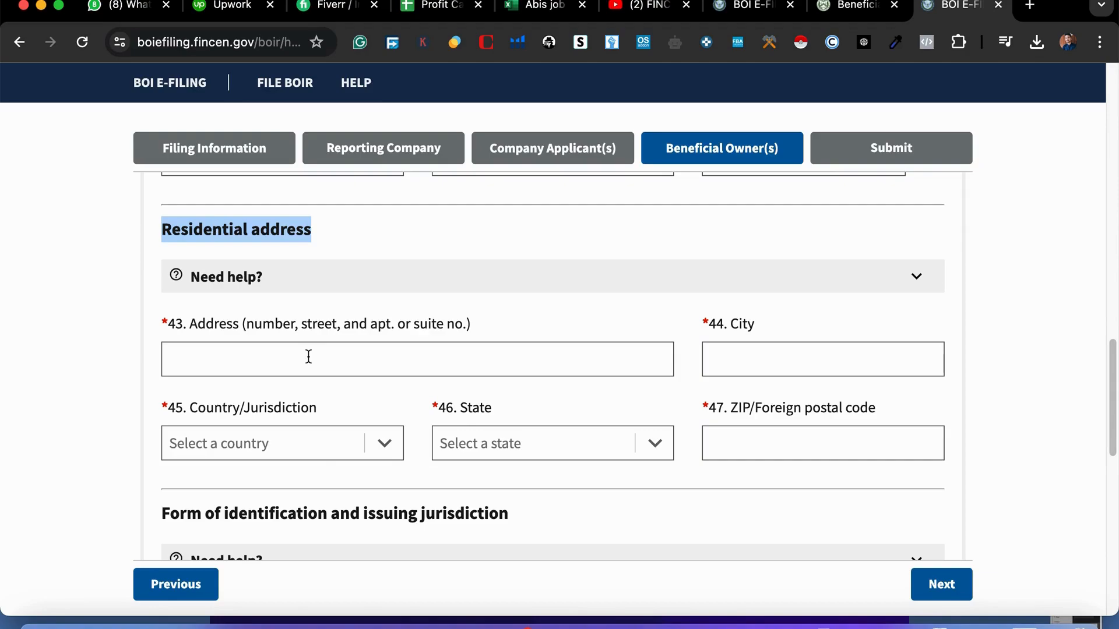
{"action": "mouse_move", "coordinate": [309, 357]}
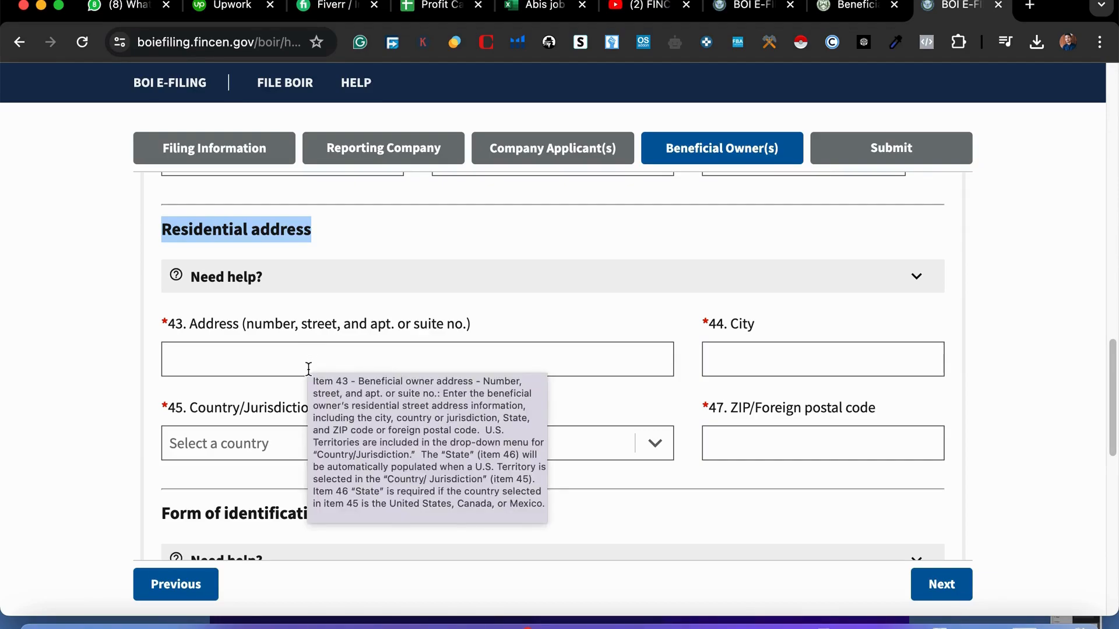
{"action": "scroll", "coordinate": [309, 358], "scroll_direction": "down", "scroll_amount": 3}
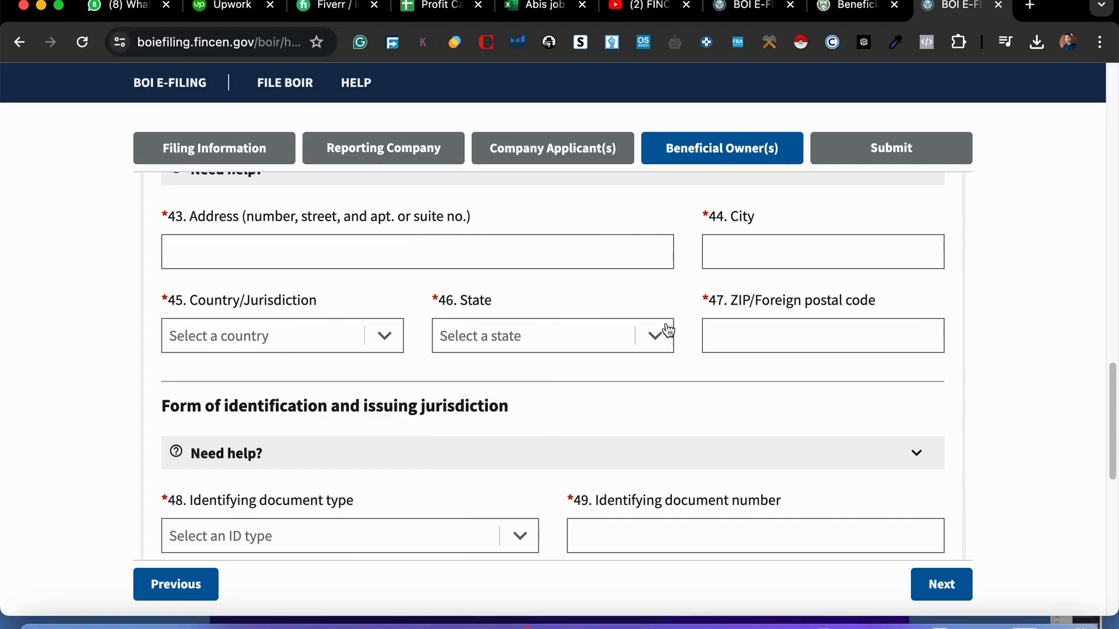
Step: Set the beneficial owner's identifying document type to Foreign passport
{"action": "scroll", "coordinate": [725, 478], "scroll_direction": "down", "scroll_amount": 5}
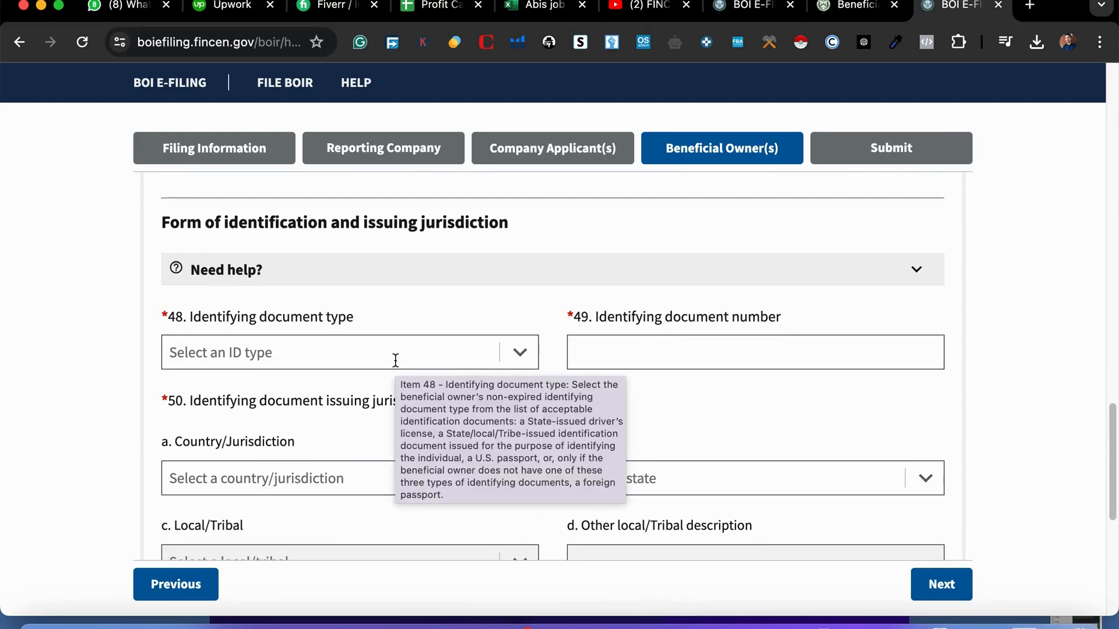
{"action": "left_click", "coordinate": [521, 360]}
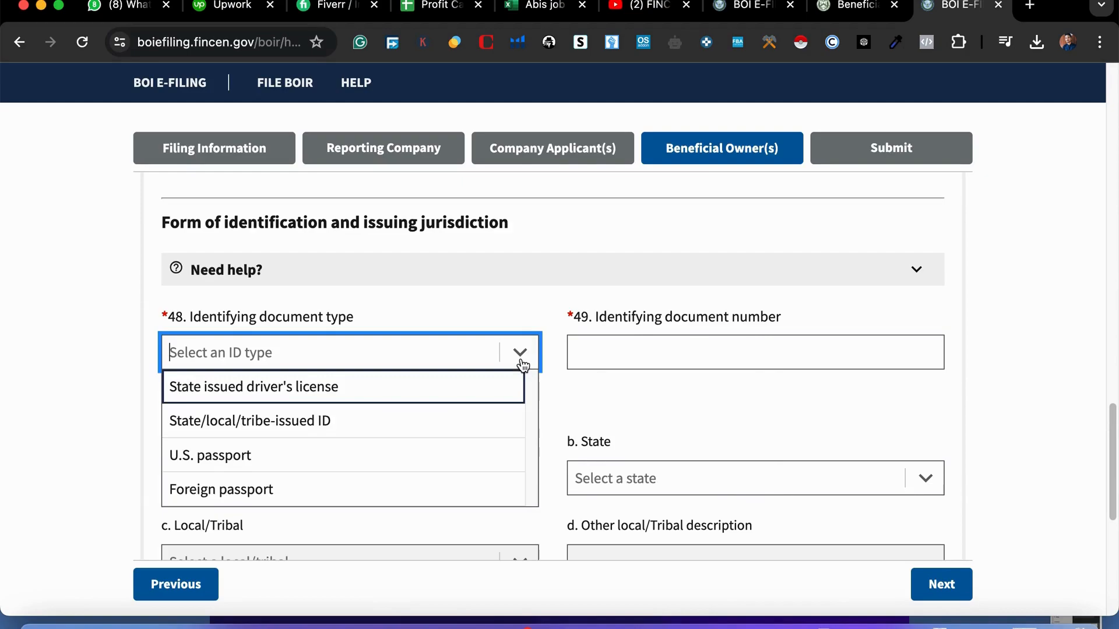
{"action": "left_click", "coordinate": [387, 484]}
Step: Look over the beneficial owner's document number and issuing jurisdiction fields, and open the document image file chooser without selecting a file
{"action": "left_click", "coordinate": [659, 336]}
{"action": "scroll", "coordinate": [453, 450], "scroll_direction": "down", "scroll_amount": 2}
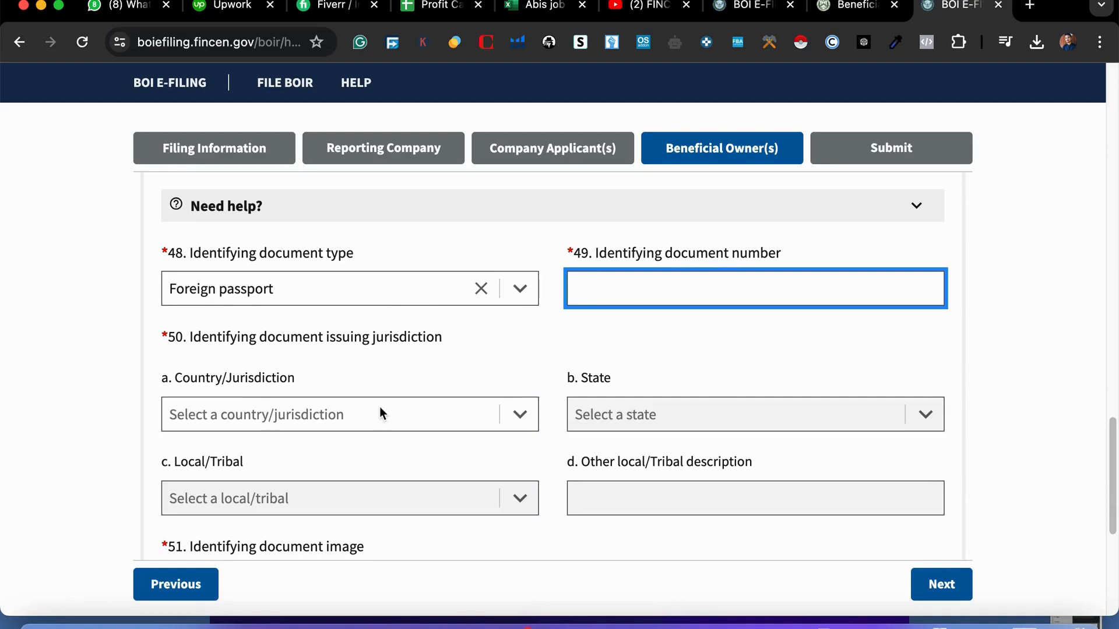
{"action": "scroll", "coordinate": [678, 469], "scroll_direction": "down", "scroll_amount": 3}
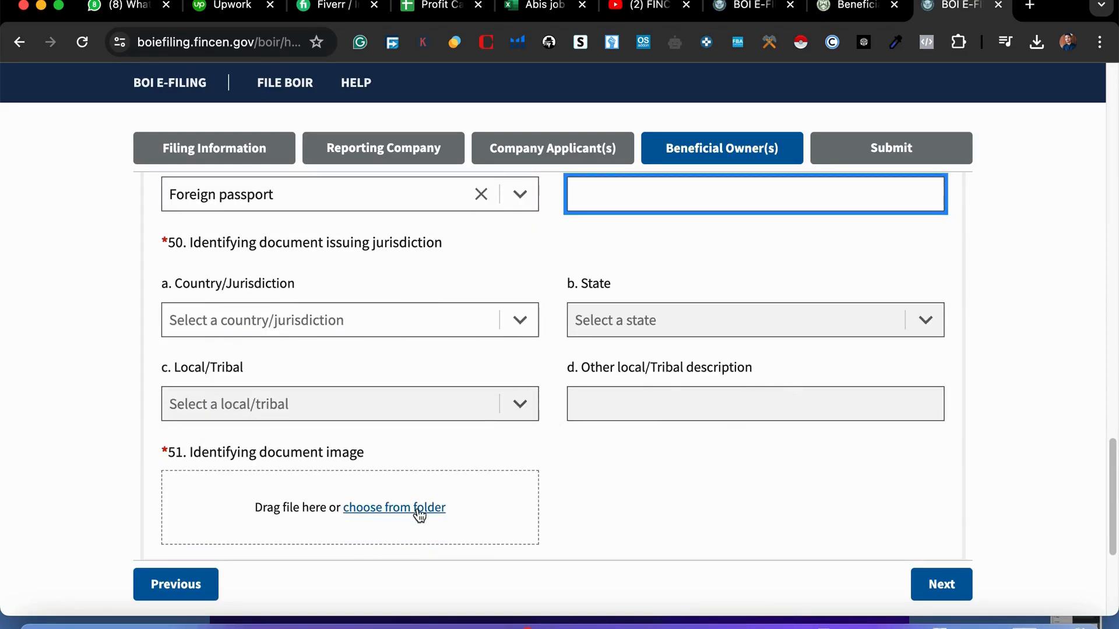
{"action": "scroll", "coordinate": [417, 515], "scroll_direction": "down", "scroll_amount": 1}
{"action": "left_click", "coordinate": [401, 478]}
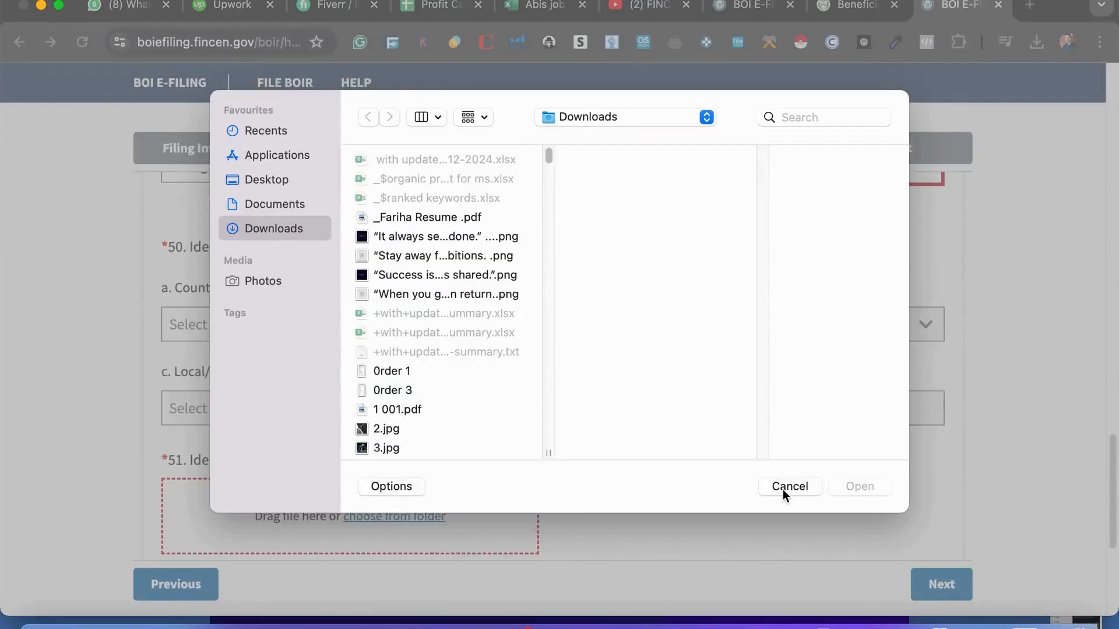
{"action": "left_click", "coordinate": [786, 488]}
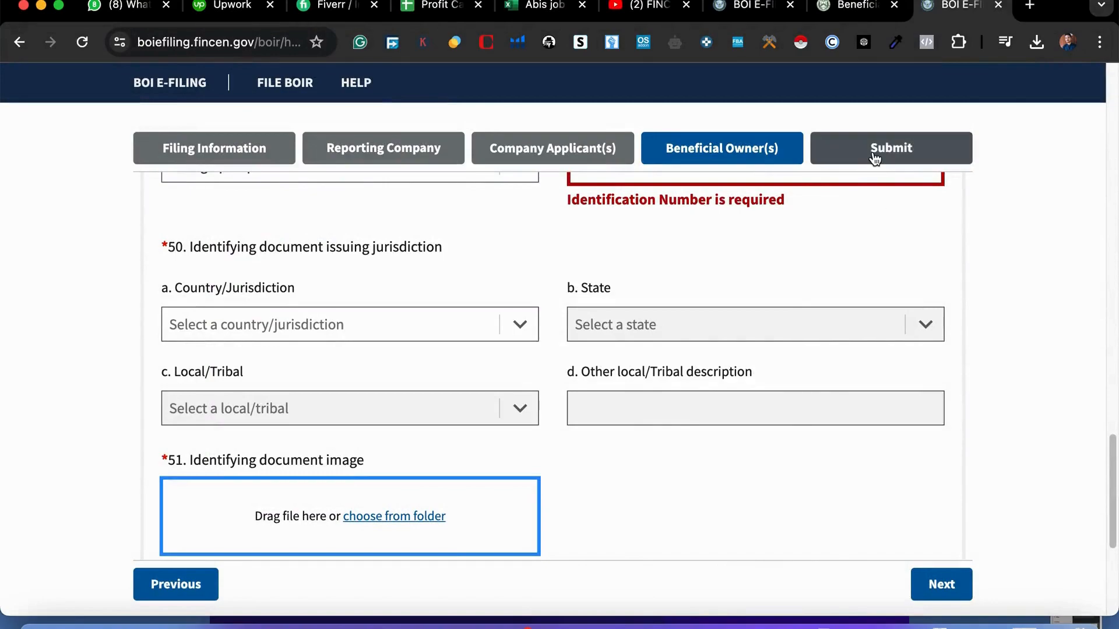
Step: Go to the Submit section and examine the email, name and certification fields, the compliance reminder and the human verification
{"action": "left_click", "coordinate": [874, 155]}
{"action": "scroll", "coordinate": [651, 300], "scroll_direction": "down", "scroll_amount": 5}
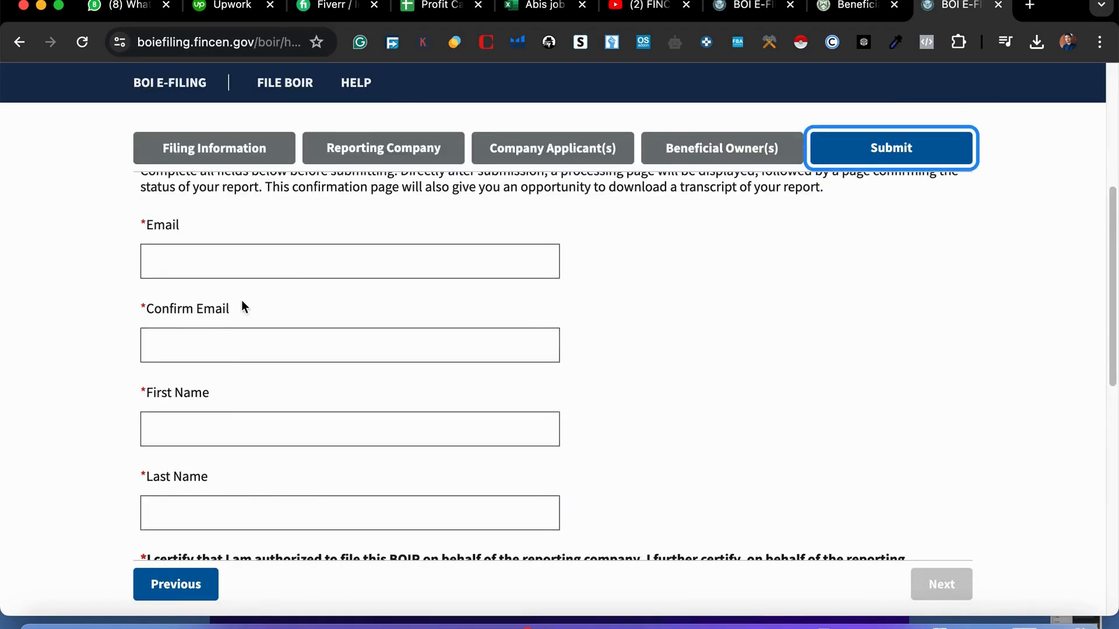
{"action": "left_click", "coordinate": [322, 251]}
{"action": "left_click", "coordinate": [146, 349]}
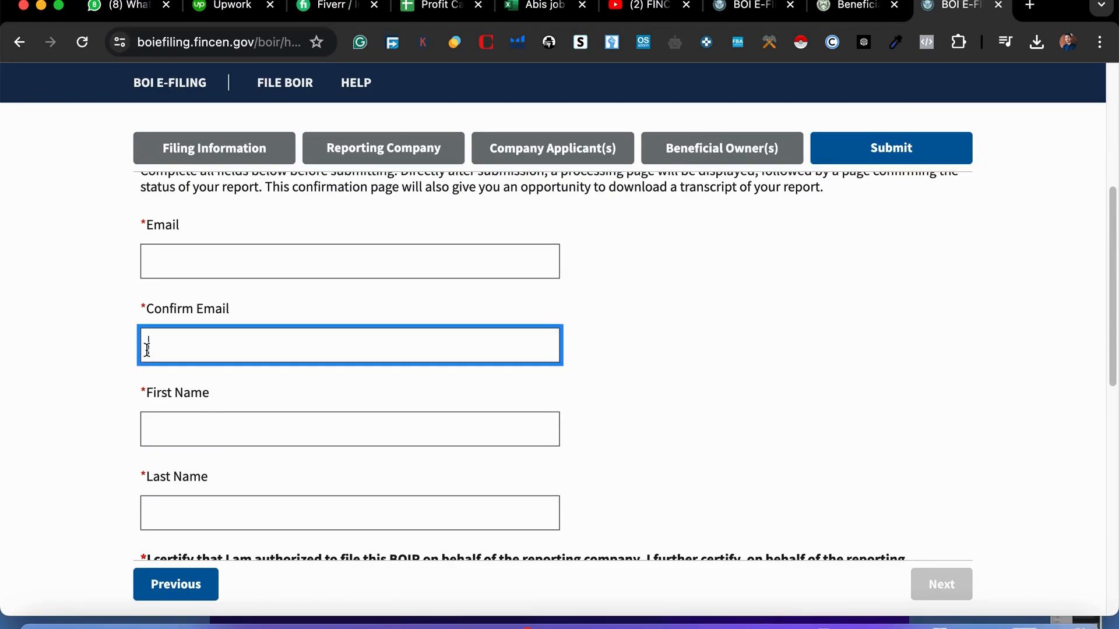
{"action": "scroll", "coordinate": [411, 443], "scroll_direction": "down", "scroll_amount": 1}
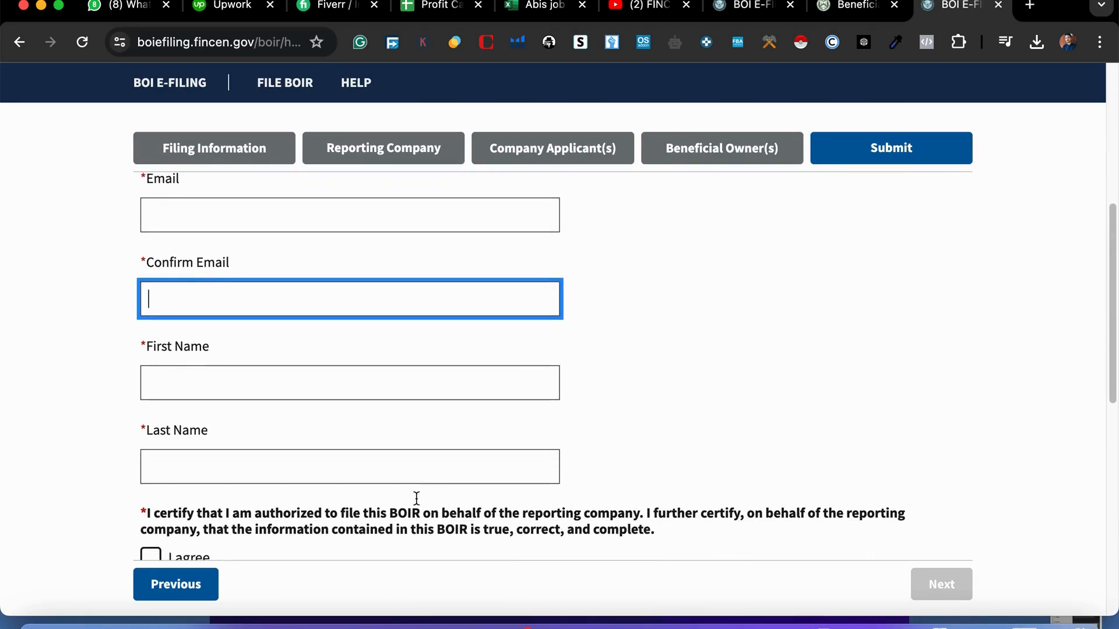
{"action": "scroll", "coordinate": [394, 468], "scroll_direction": "down", "scroll_amount": 2}
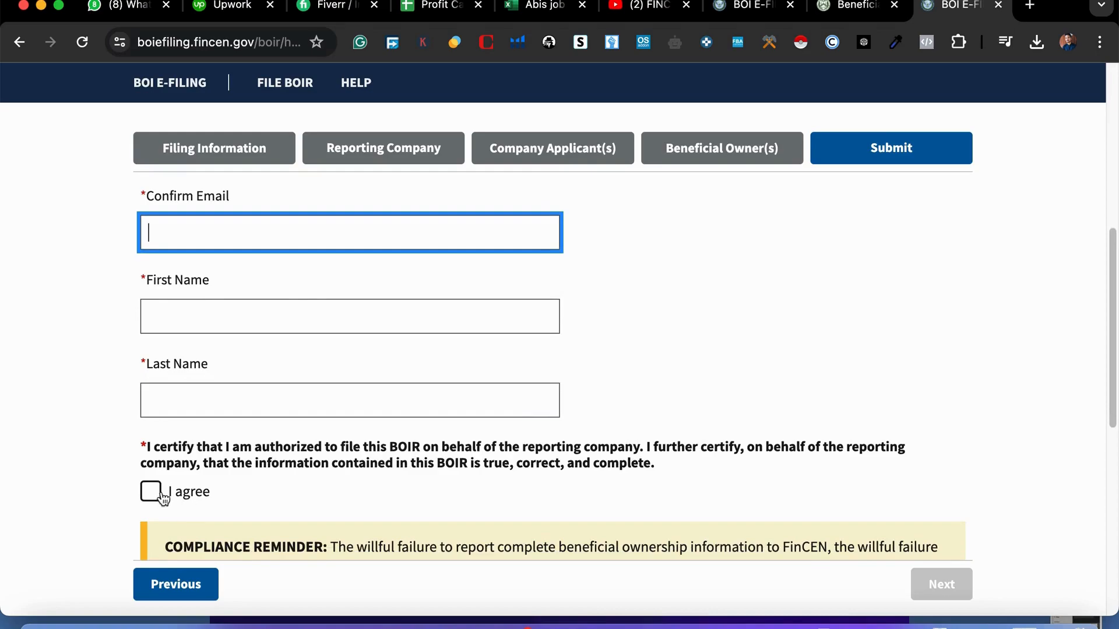
{"action": "scroll", "coordinate": [310, 502], "scroll_direction": "down", "scroll_amount": 2}
{"action": "scroll", "coordinate": [587, 391], "scroll_direction": "down", "scroll_amount": 1}
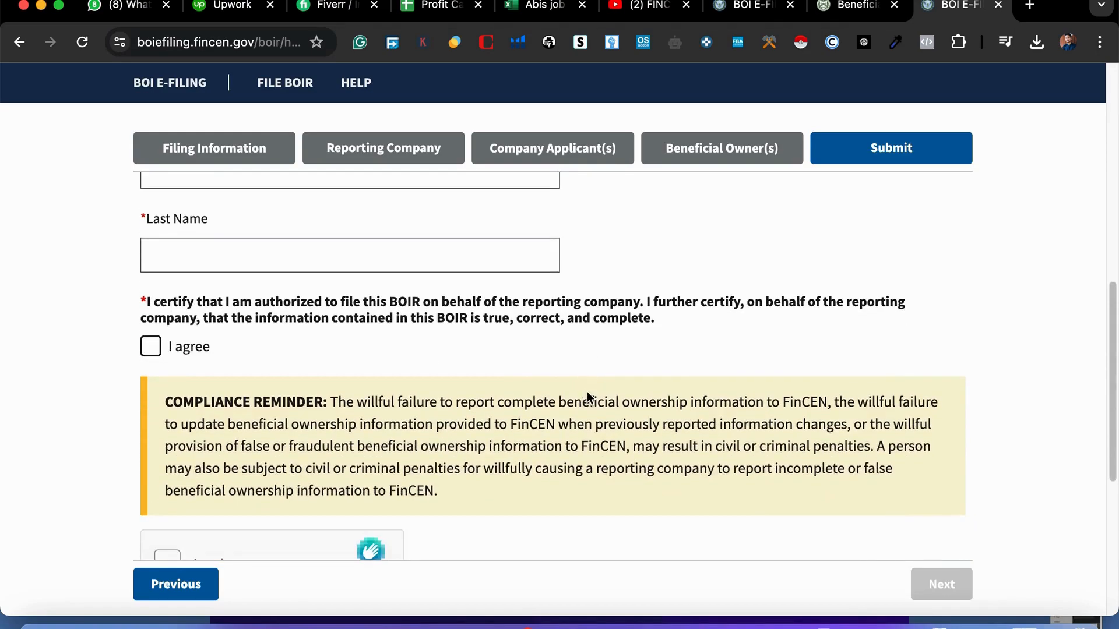
{"action": "scroll", "coordinate": [587, 392], "scroll_direction": "down", "scroll_amount": 2}
{"action": "scroll", "coordinate": [172, 477], "scroll_direction": "down", "scroll_amount": 1}
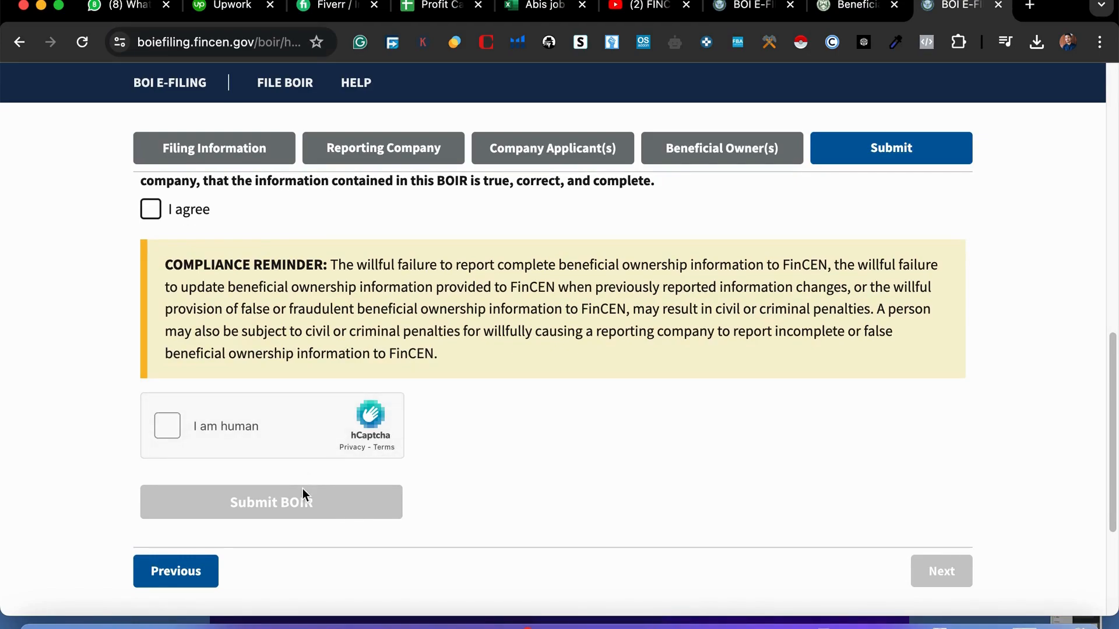
Step: Switch to the Submission Status Confirmation page of the already filed report and review its submission and submitter information
{"action": "left_click", "coordinate": [854, 10]}
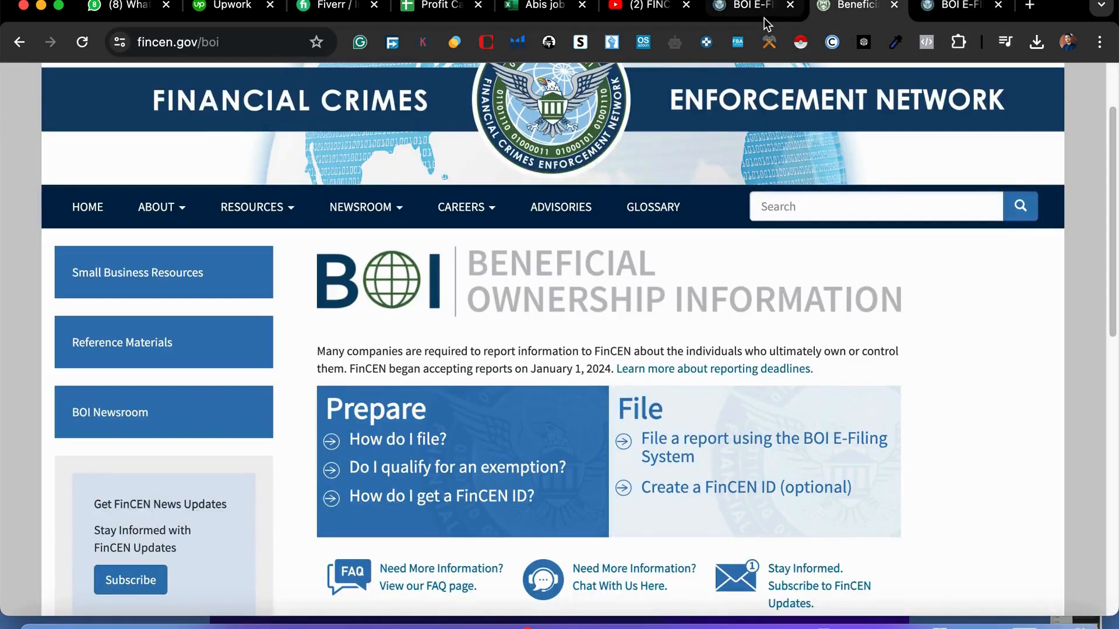
{"action": "left_click", "coordinate": [765, 17]}
{"action": "scroll", "coordinate": [593, 432], "scroll_direction": "down", "scroll_amount": 3}
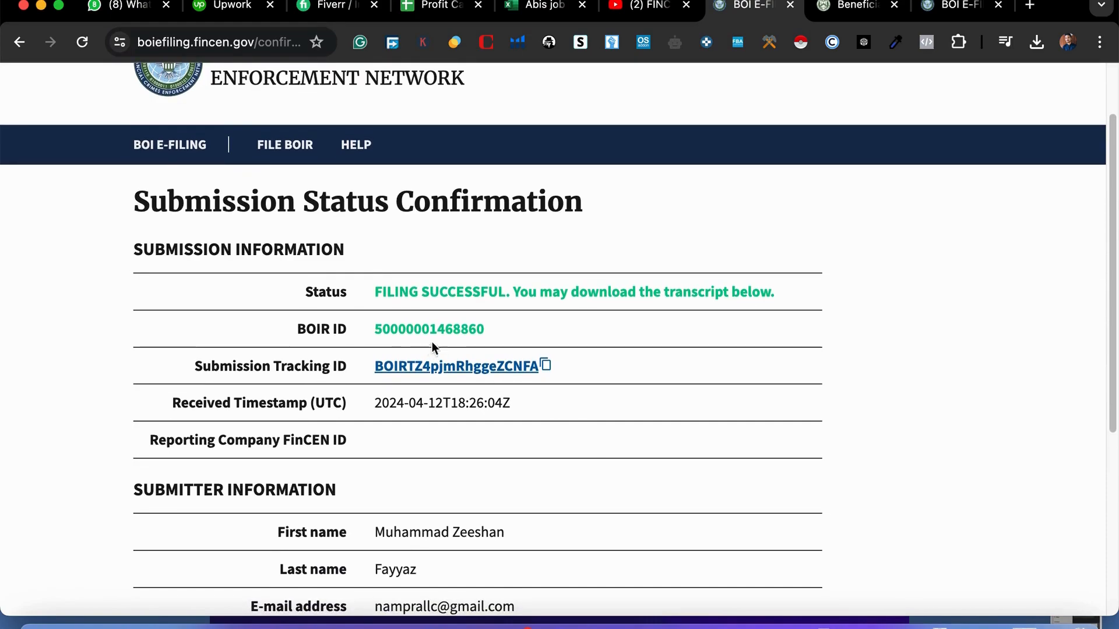
{"action": "scroll", "coordinate": [482, 453], "scroll_direction": "down", "scroll_amount": 6}
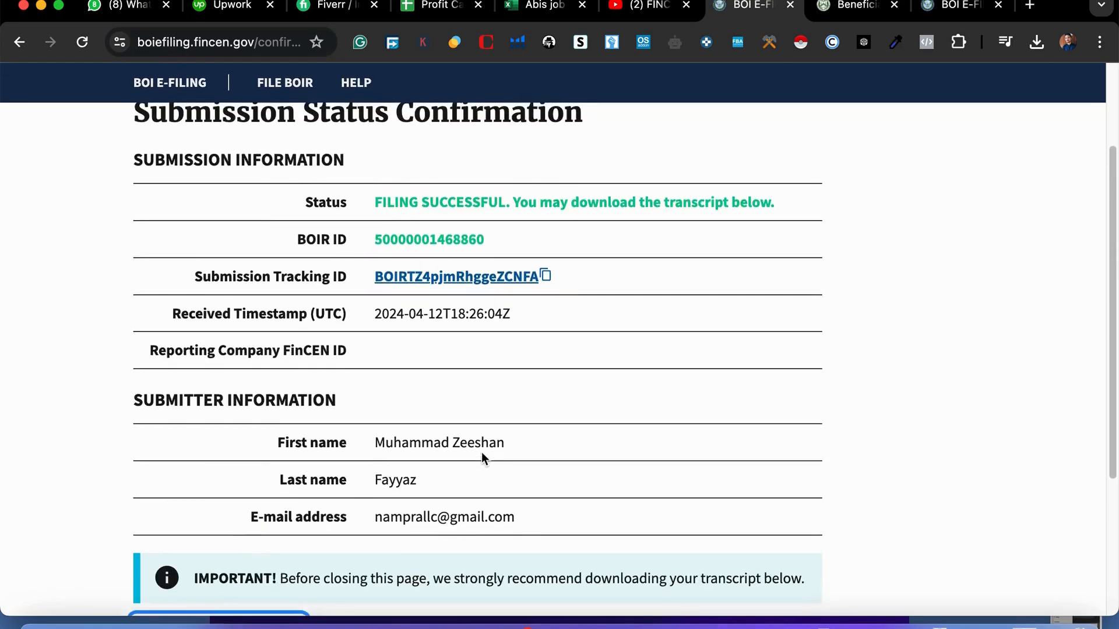
{"action": "scroll", "coordinate": [482, 455], "scroll_direction": "up", "scroll_amount": 10}
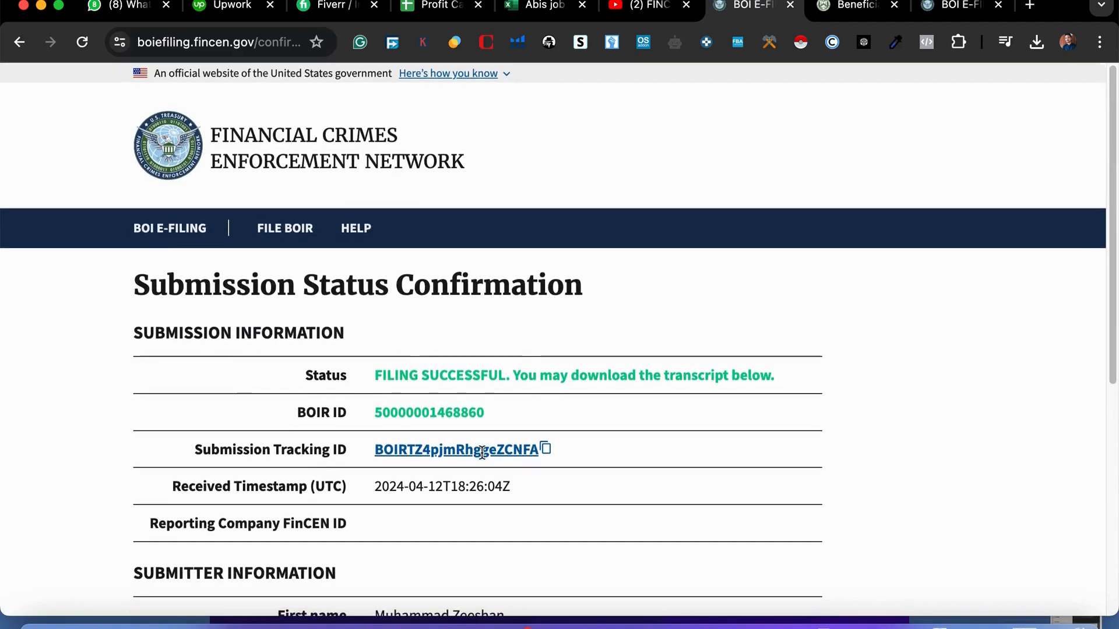